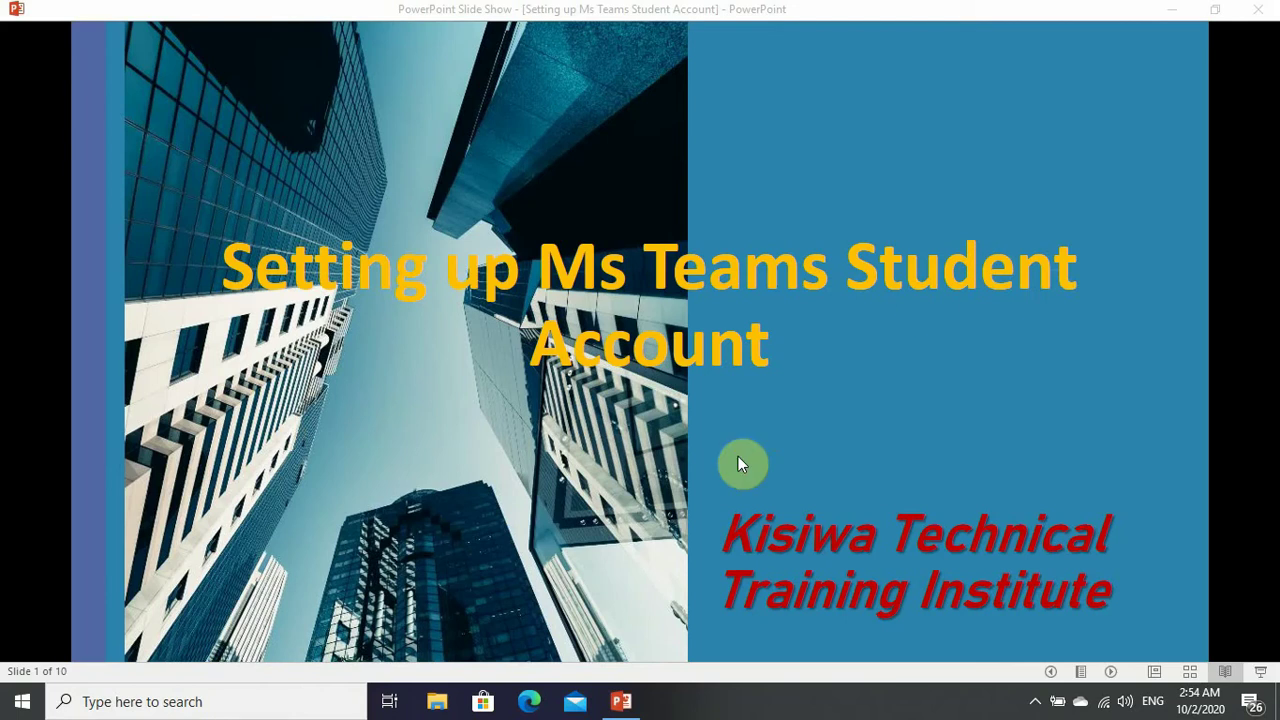
Step: Minimize the PowerPoint slide show window to clear the way for Chrome
left_click(1174, 18)
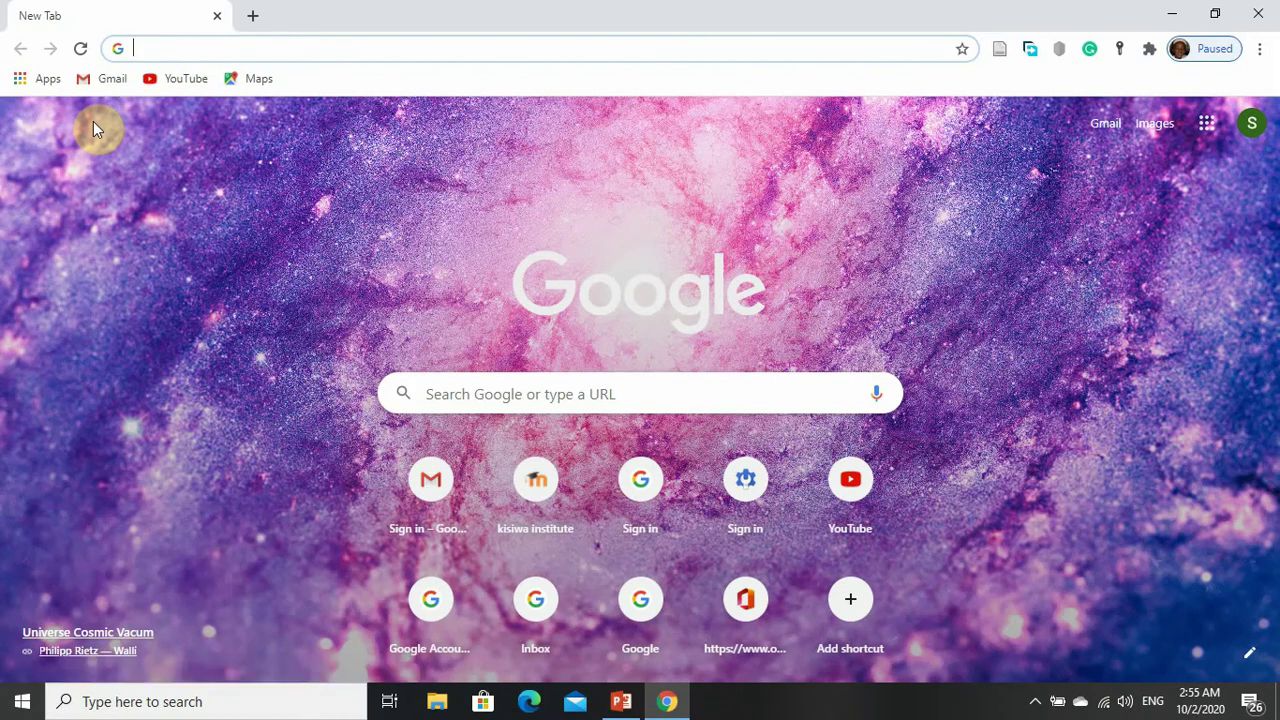
Step: Go to gmail.com in Chrome's address bar to load the Gmail inbox
left_click(155, 48)
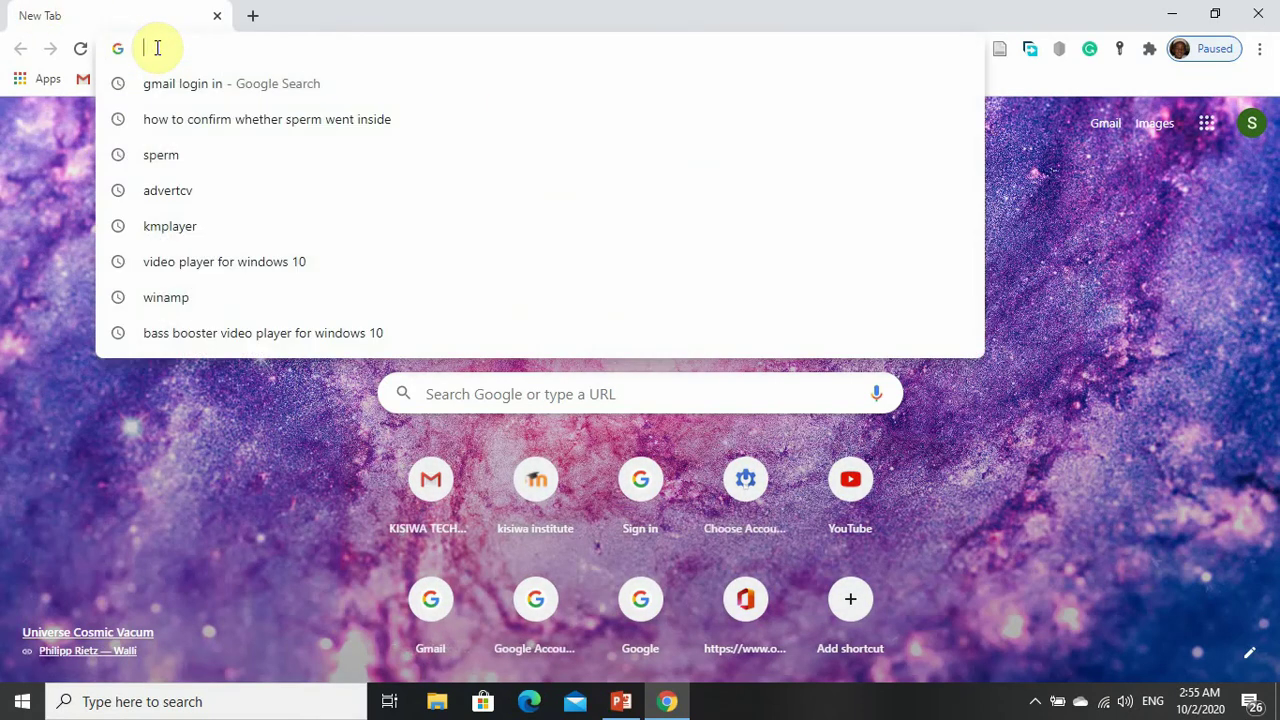
type("gm")
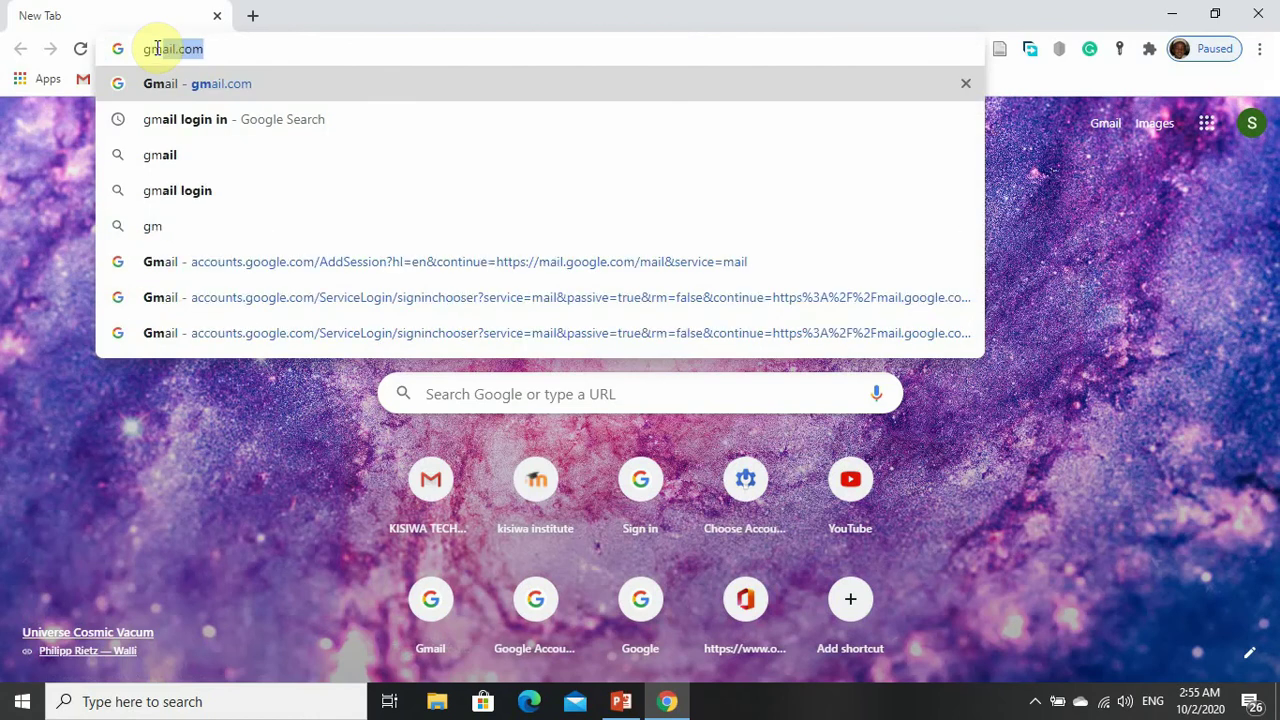
type("ail.com")
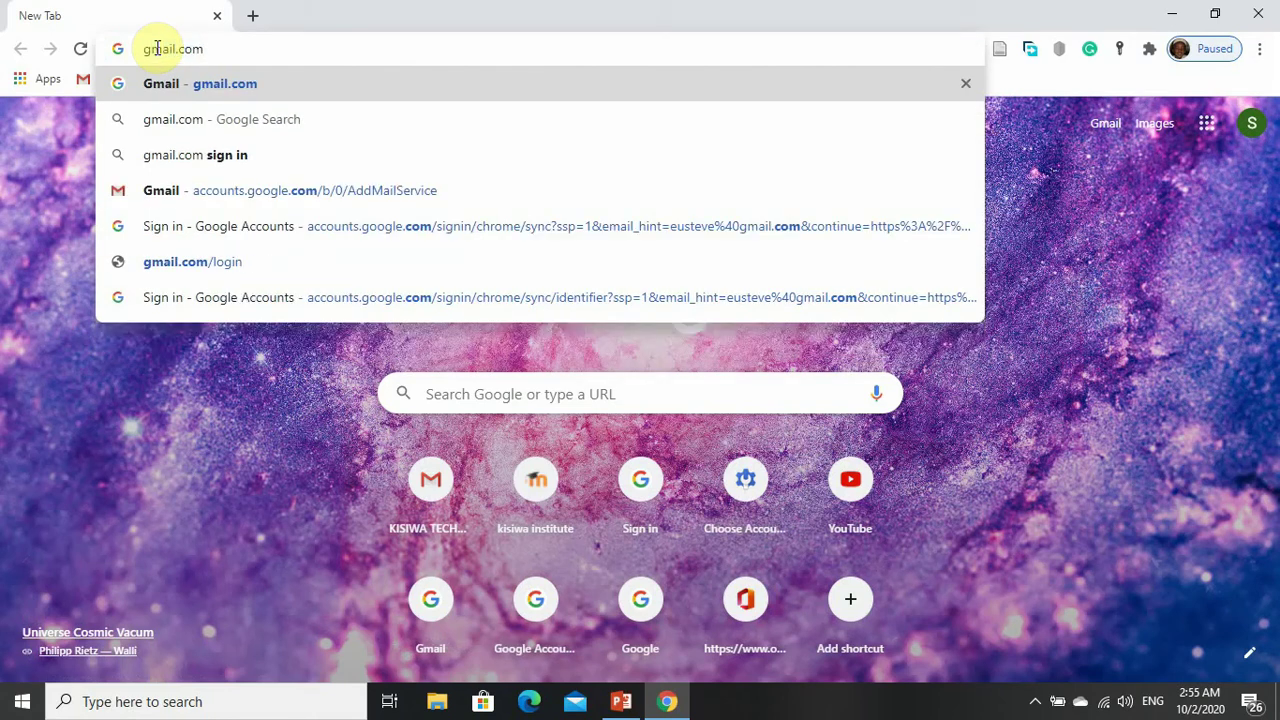
key("Return")
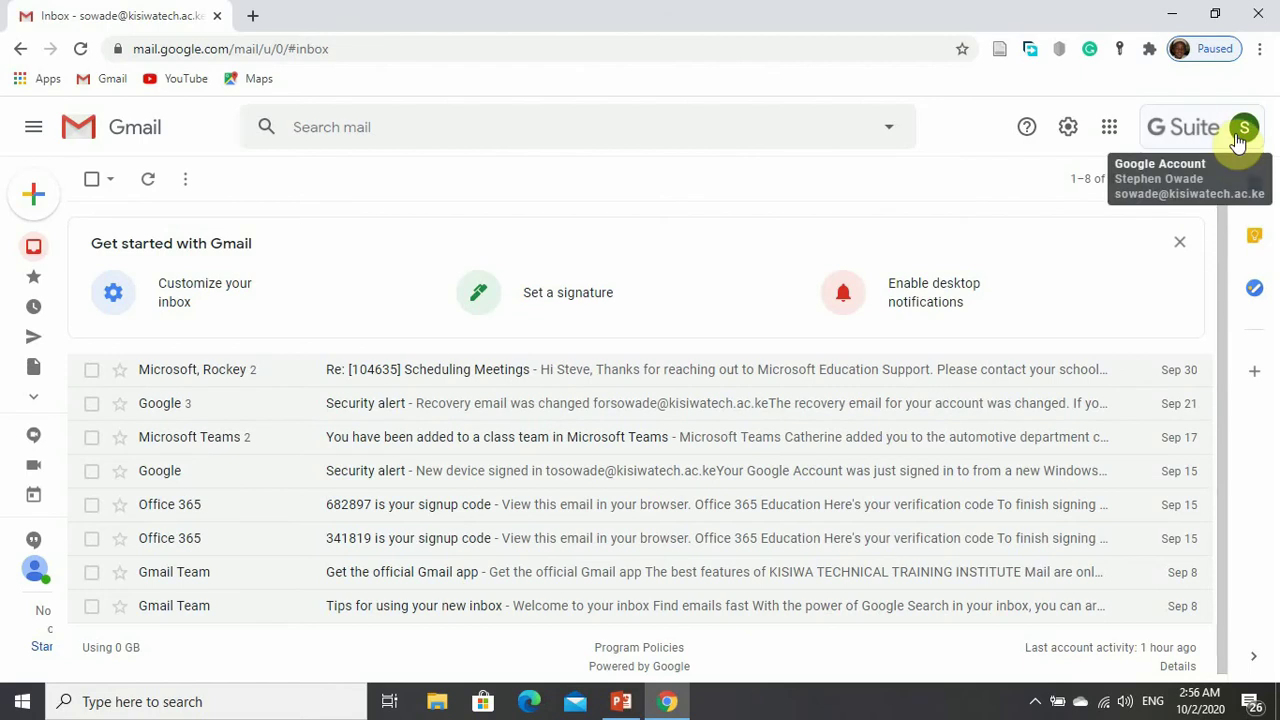
Step: Add another Google account from the account menu, entering the school e-mail and its password
left_click(1238, 140)
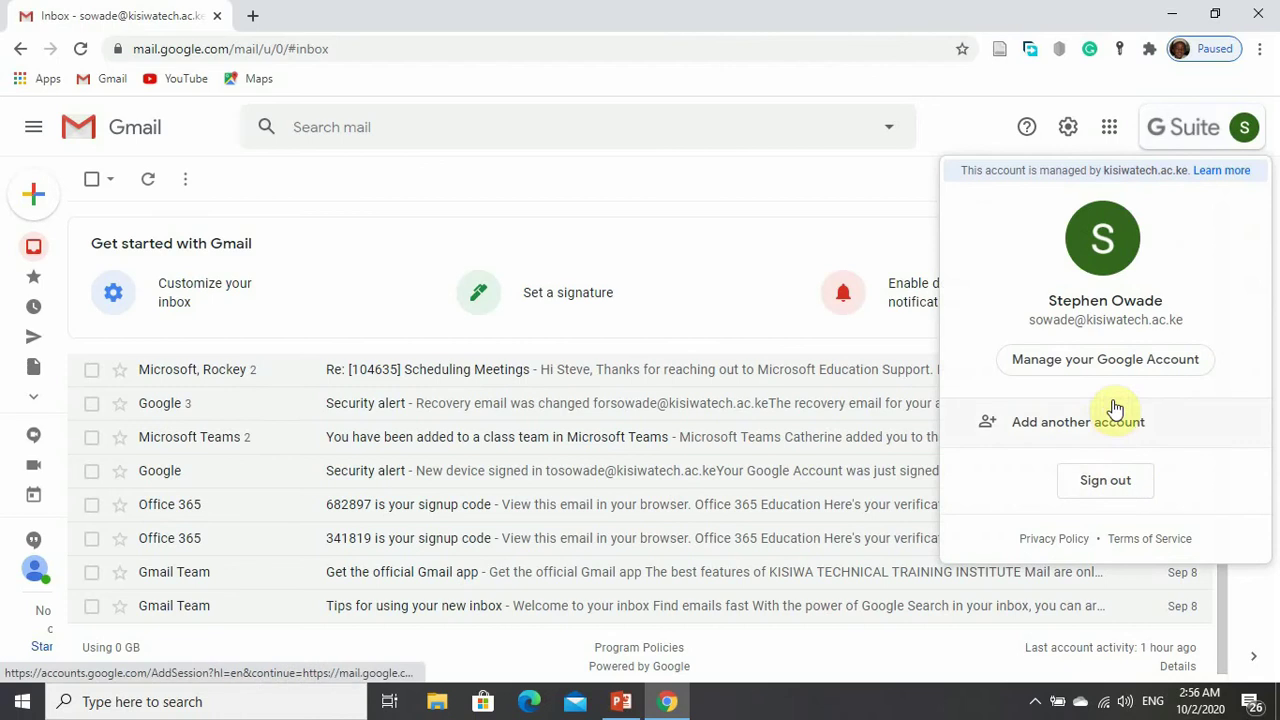
left_click(1057, 430)
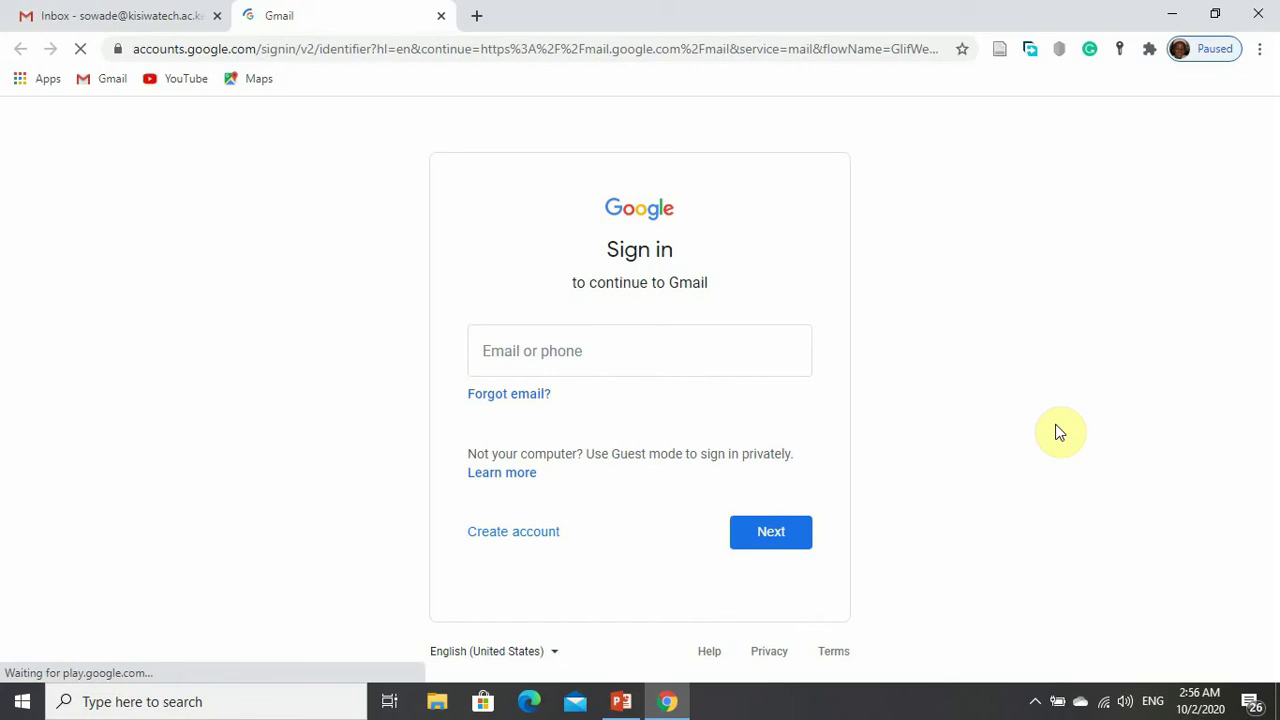
left_click(530, 340)
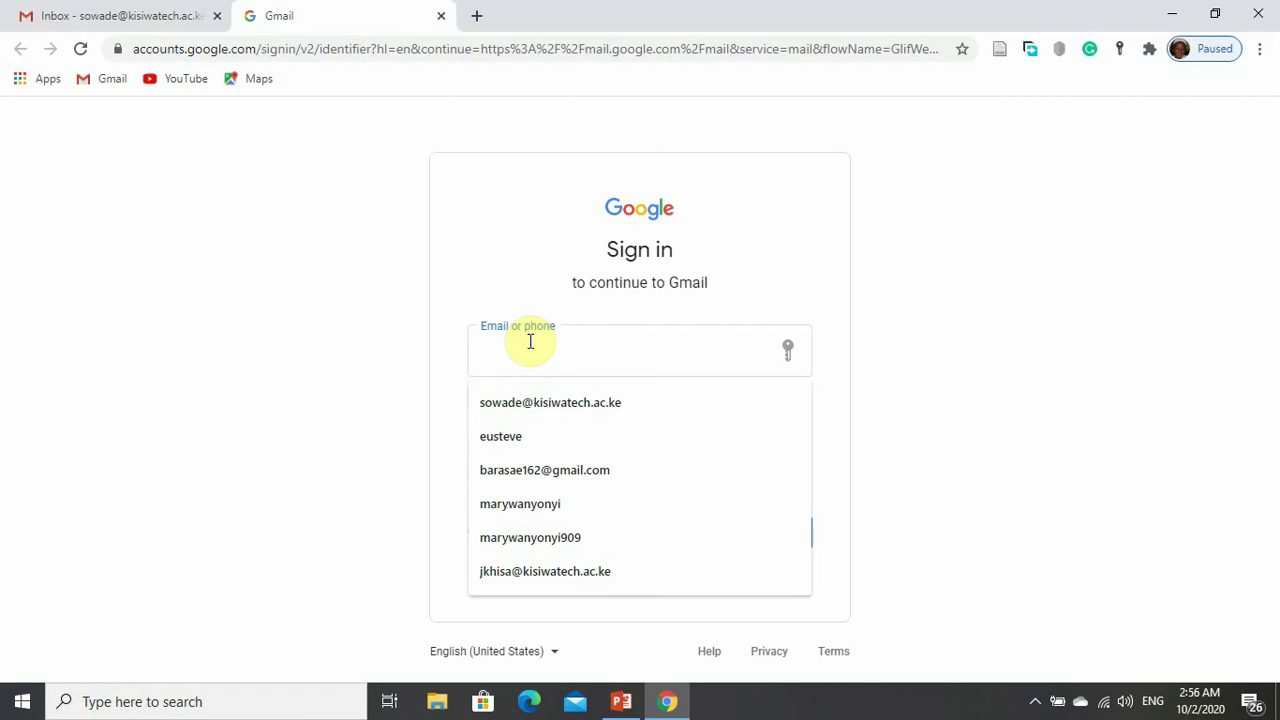
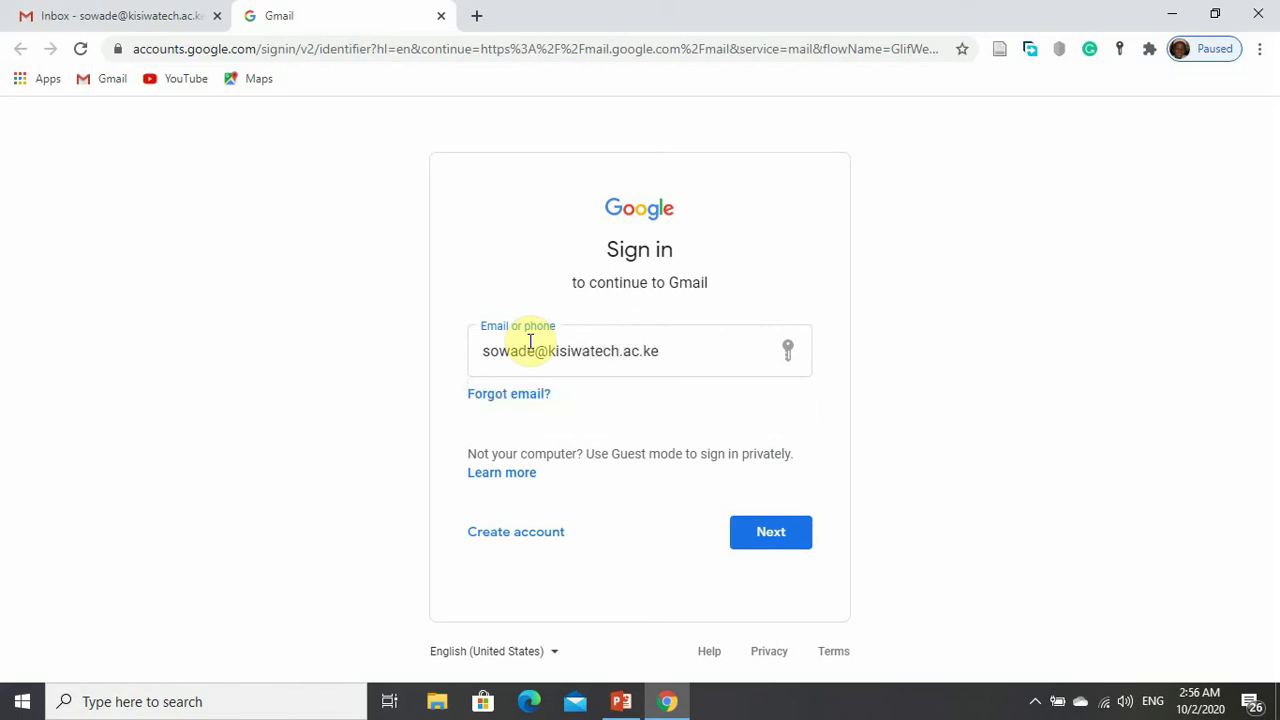
left_click(768, 541)
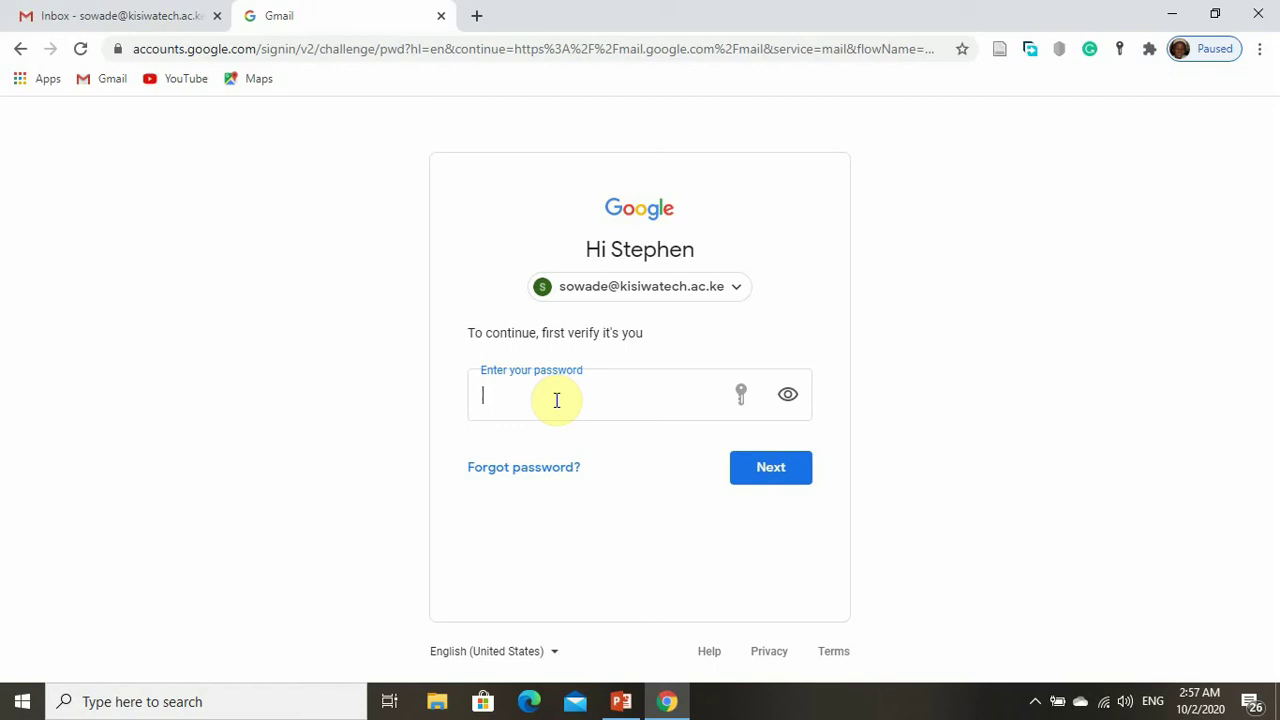
type("*****")
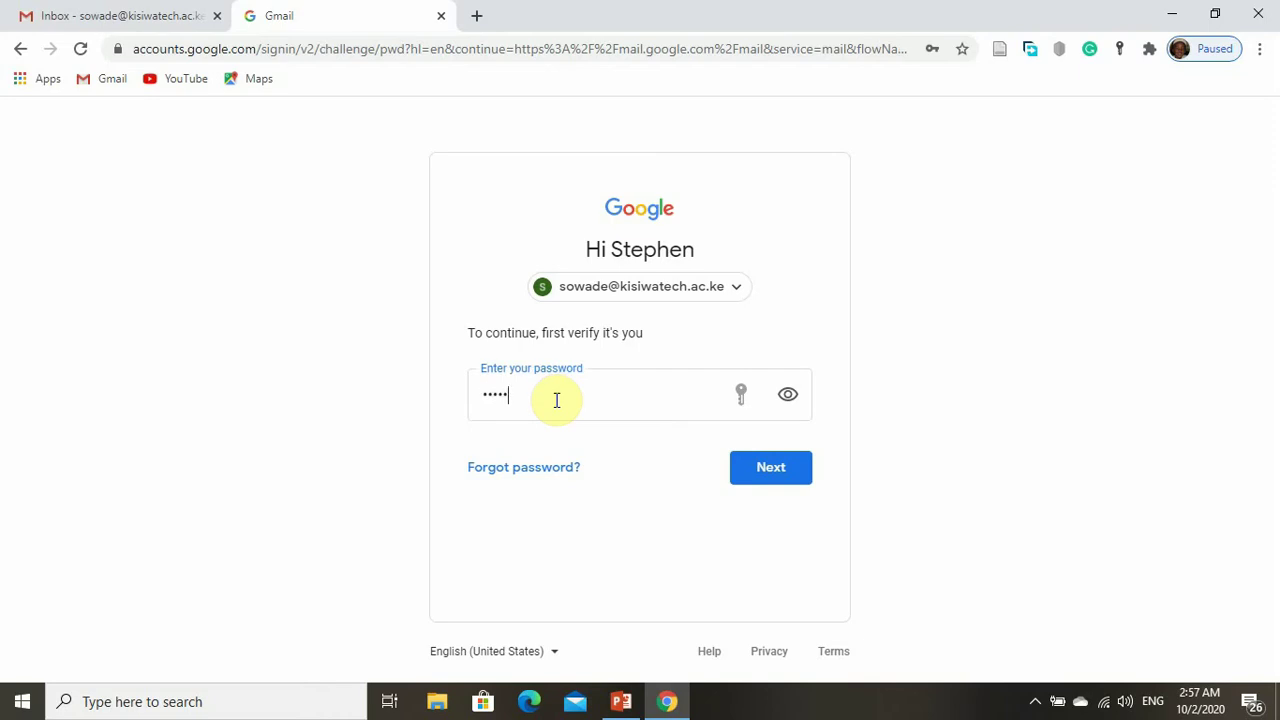
type("*****")
Step: Finish signing in, close the password-saving prompt, and minimize Chrome to the desktop
left_click(767, 467)
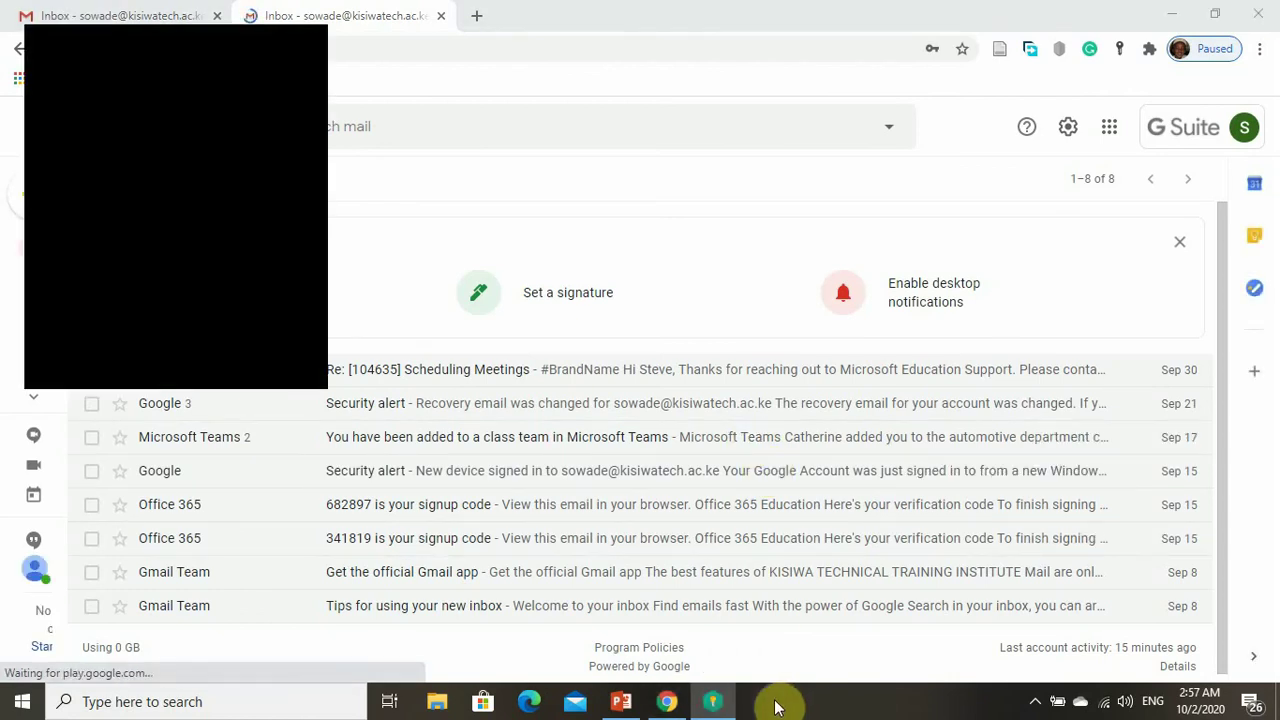
left_click(712, 702)
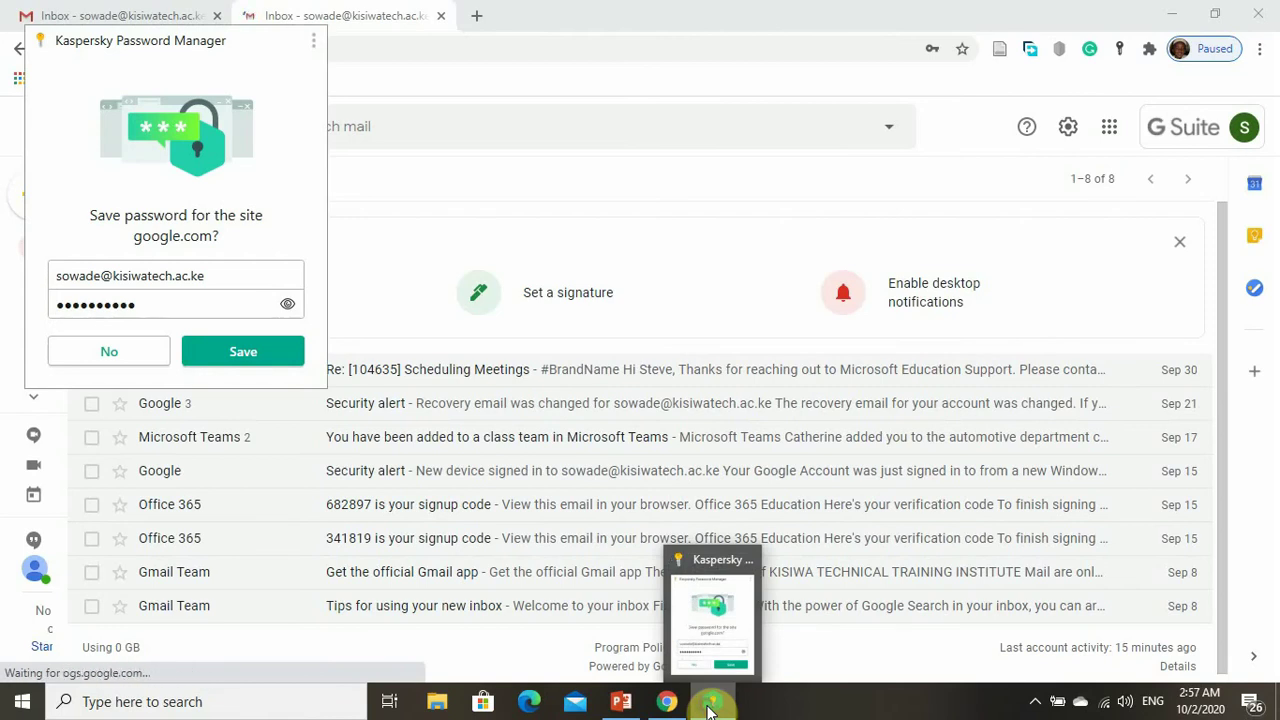
right_click(708, 707)
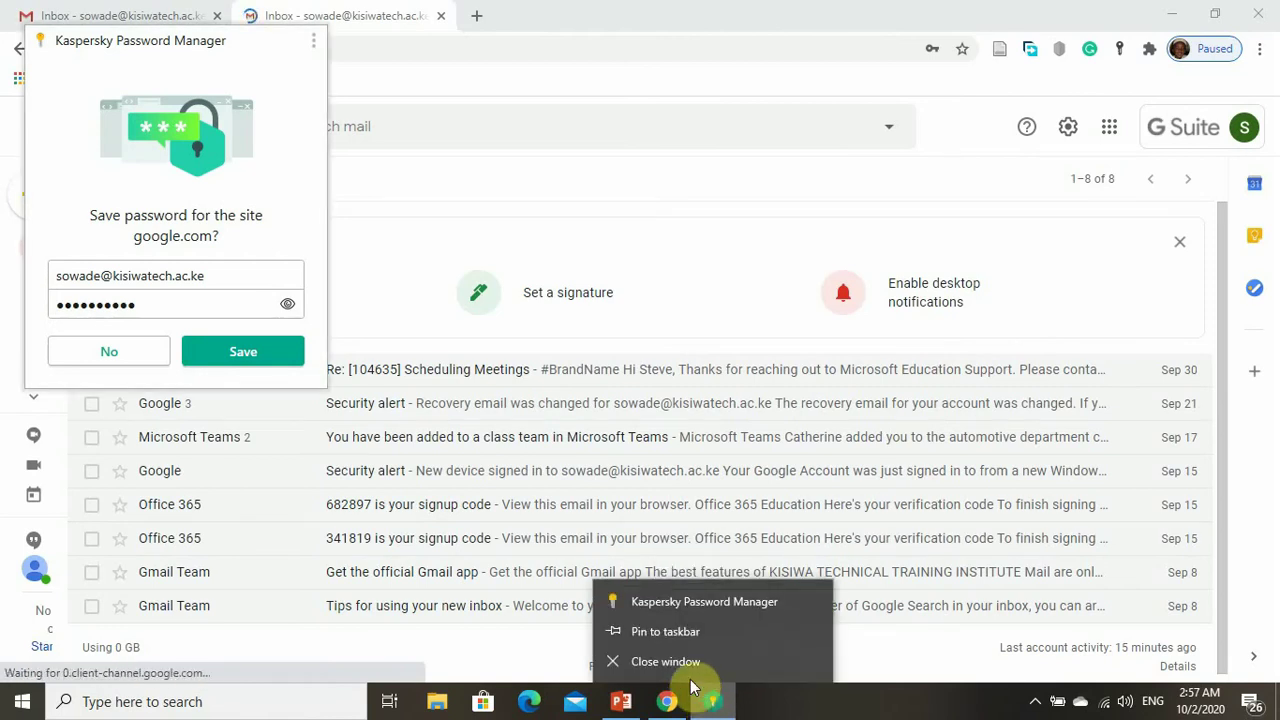
left_click(660, 661)
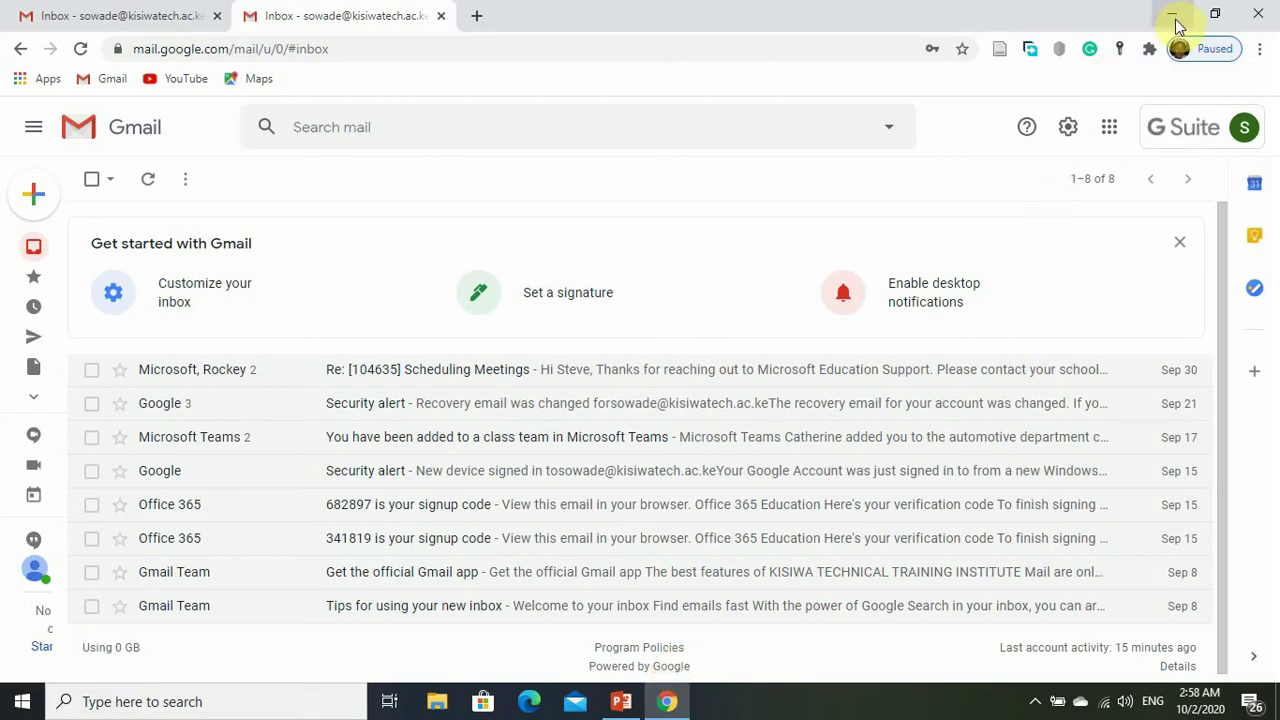
left_click(1175, 16)
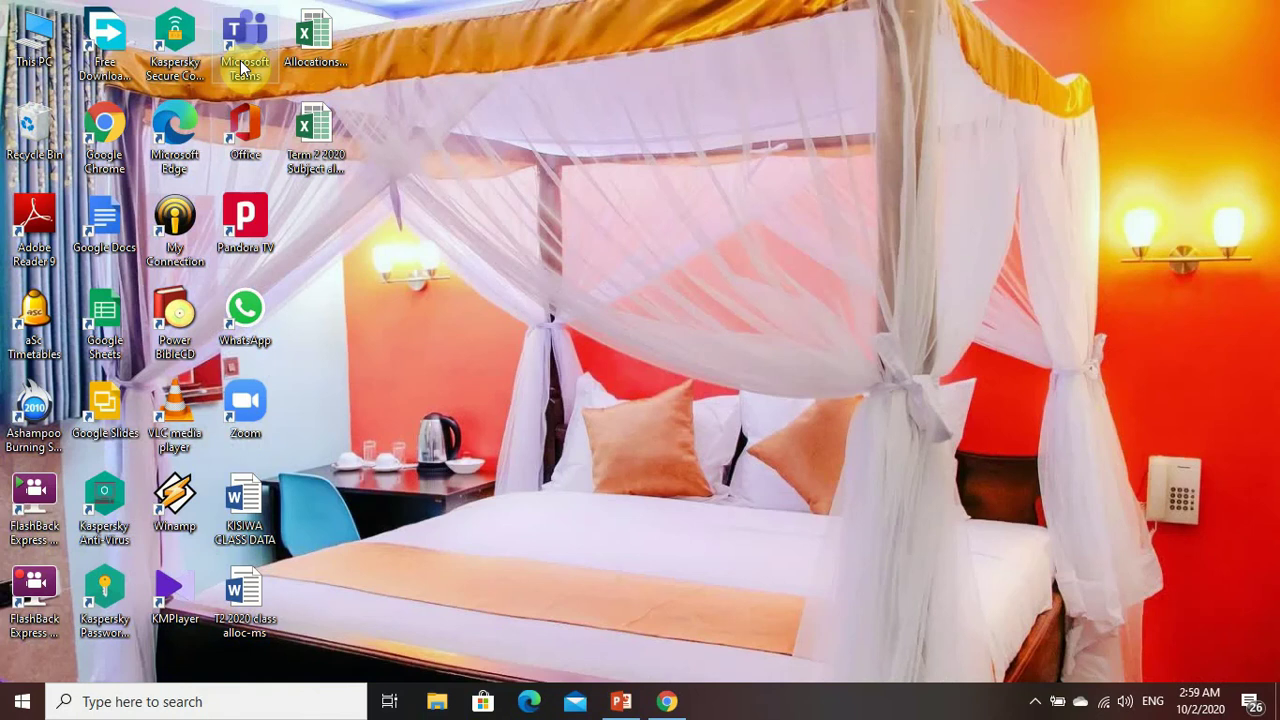
Step: Launch Microsoft Teams and bring up its work, school or Microsoft account sign-in window
double_click(243, 60)
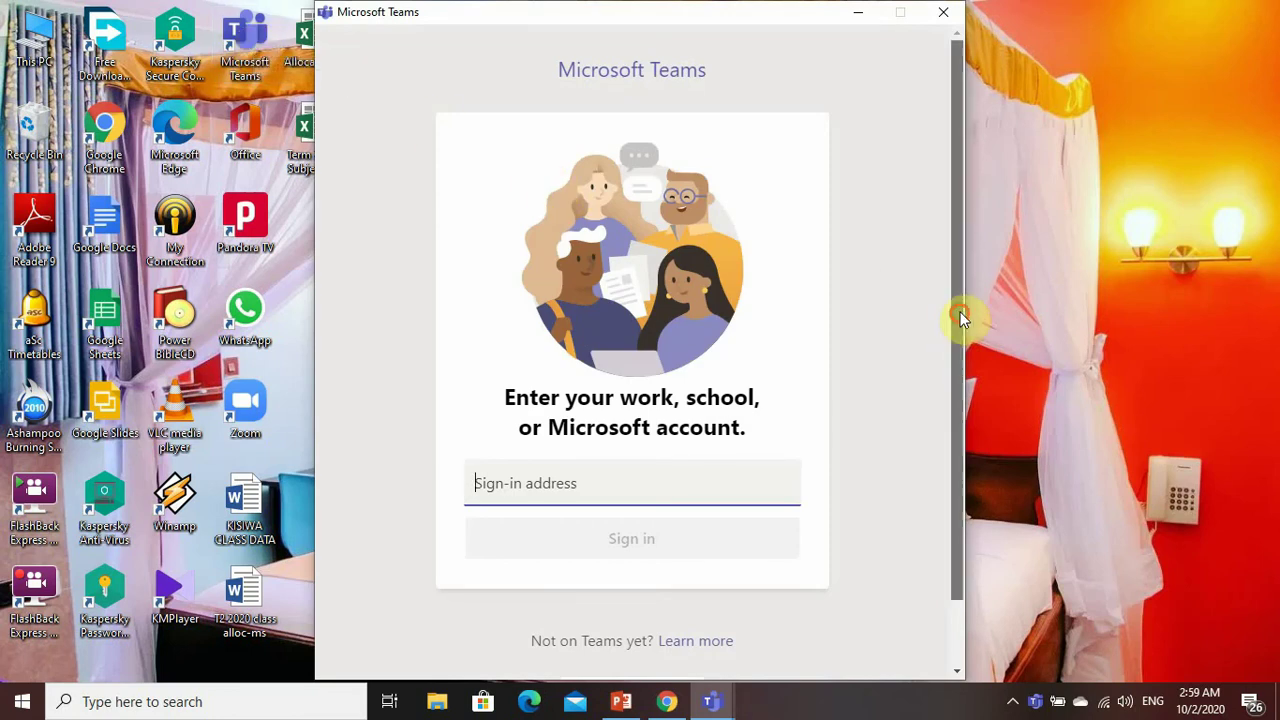
left_click_drag(960, 318, 959, 430)
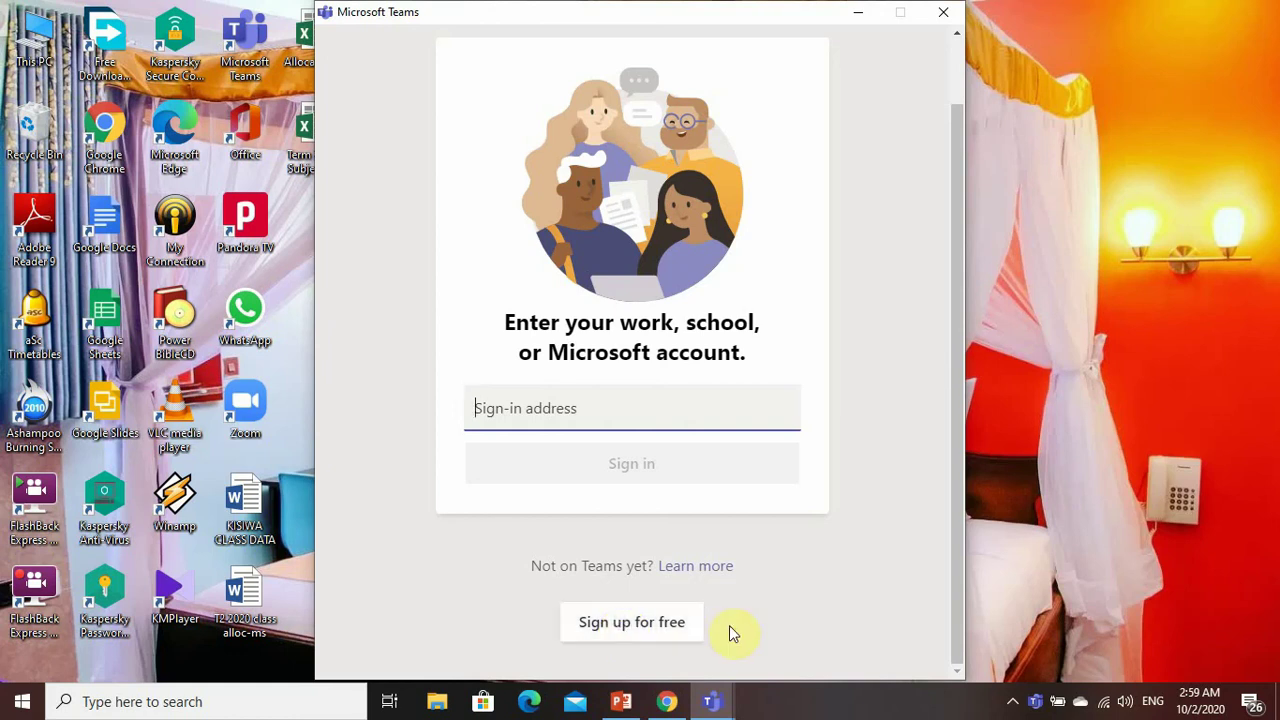
Step: Sign up for Teams free with the school e-mail and accept the Office 365 Education plan
left_click(616, 636)
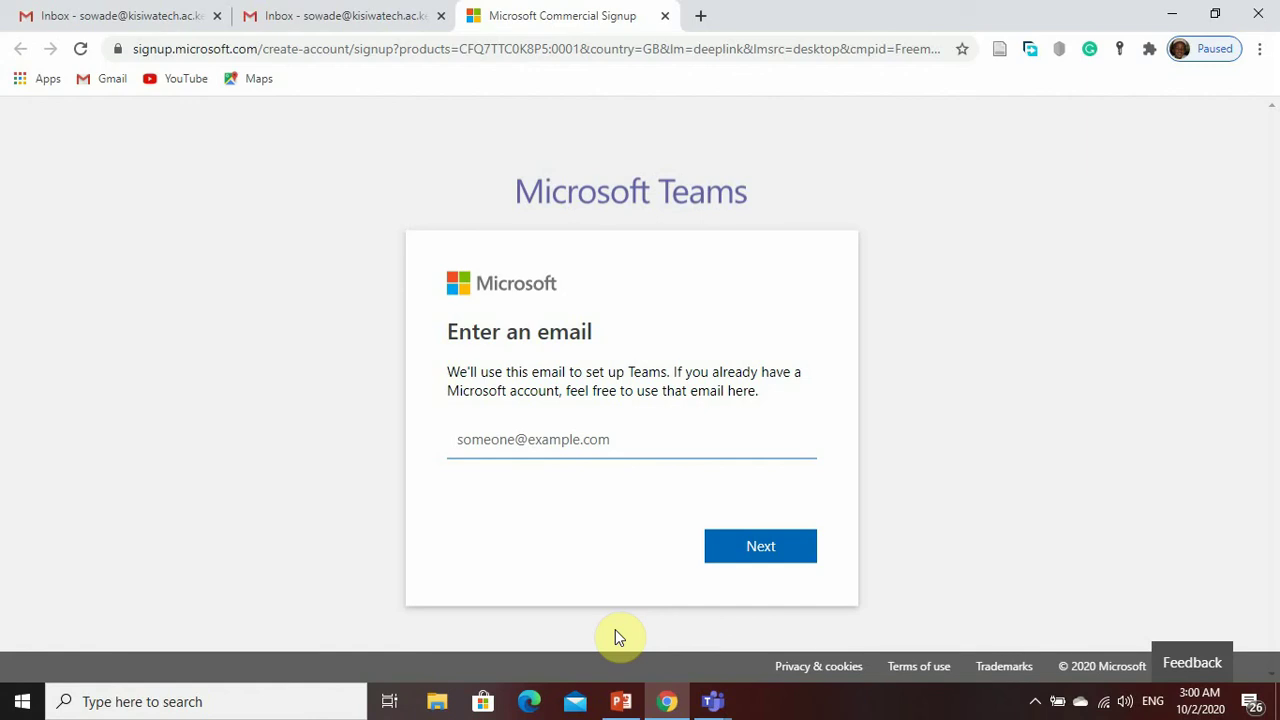
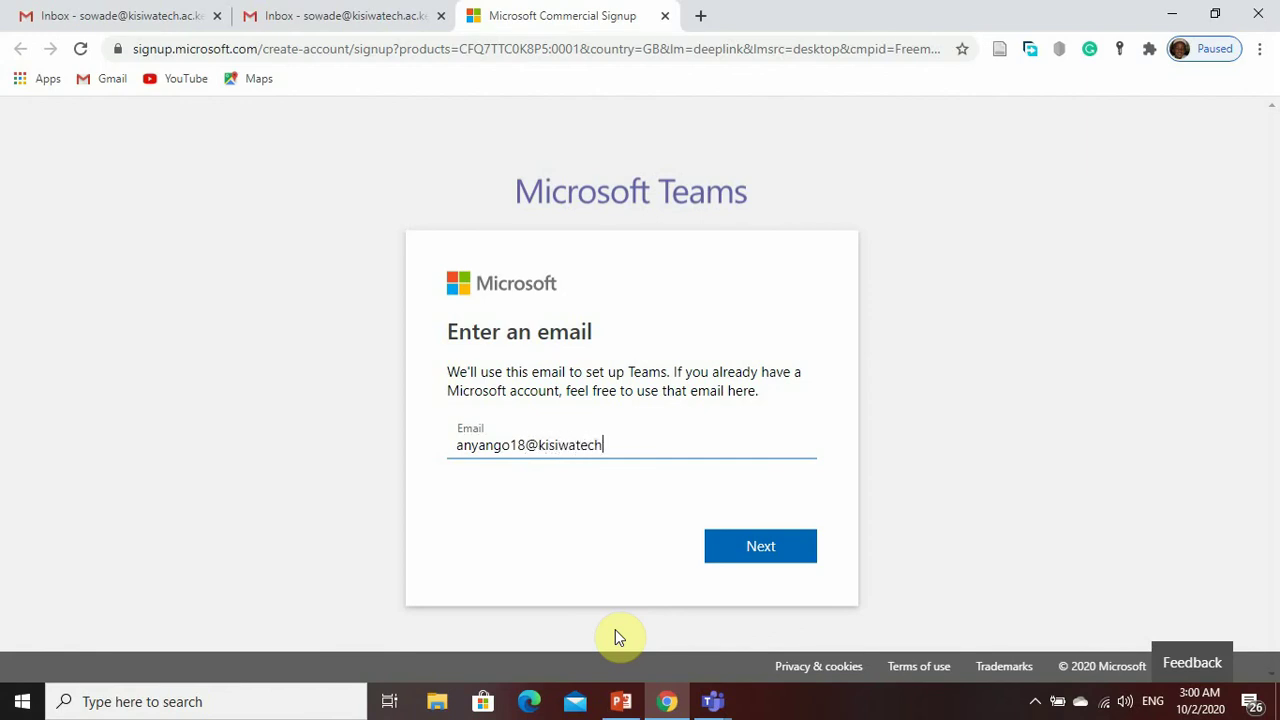
left_click(755, 558)
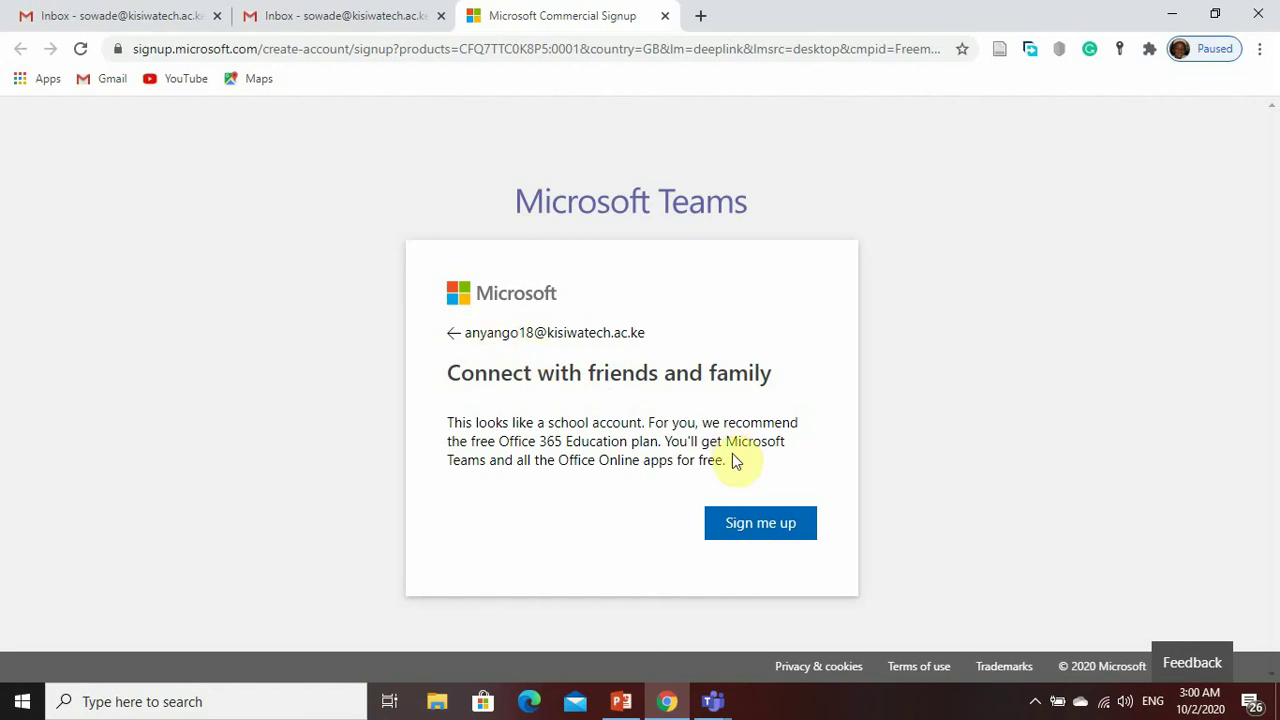
left_click(756, 533)
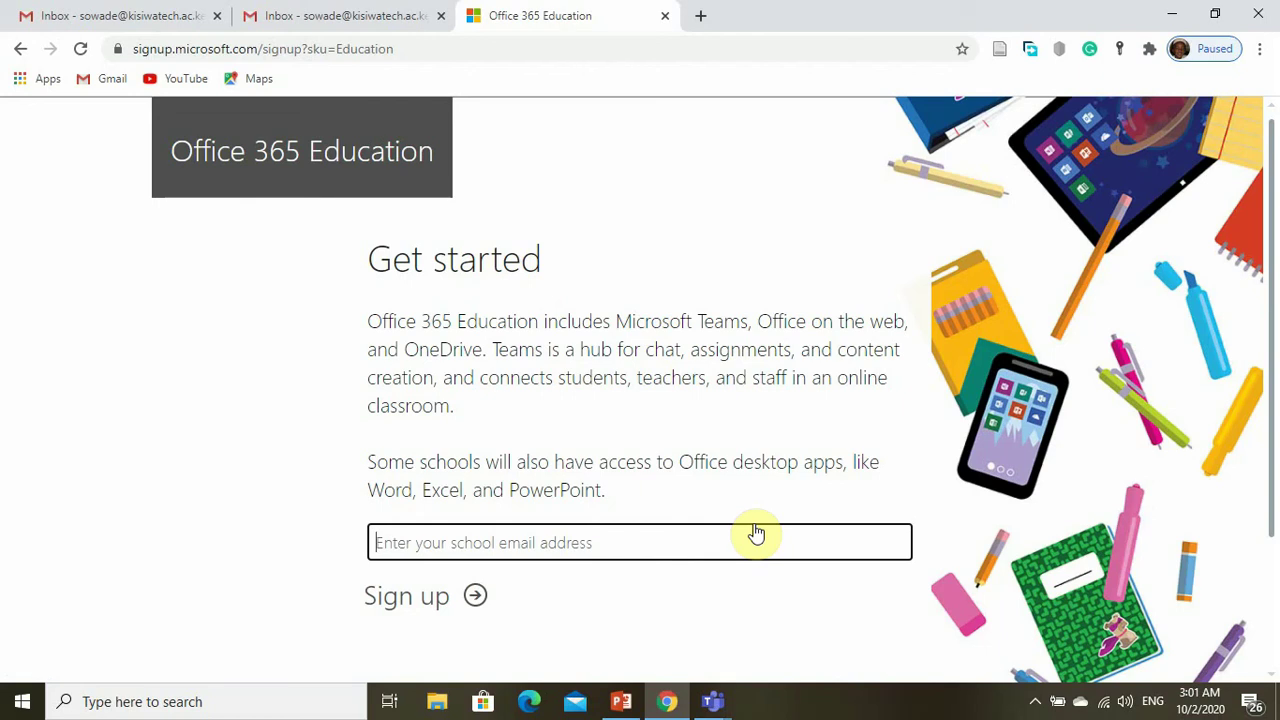
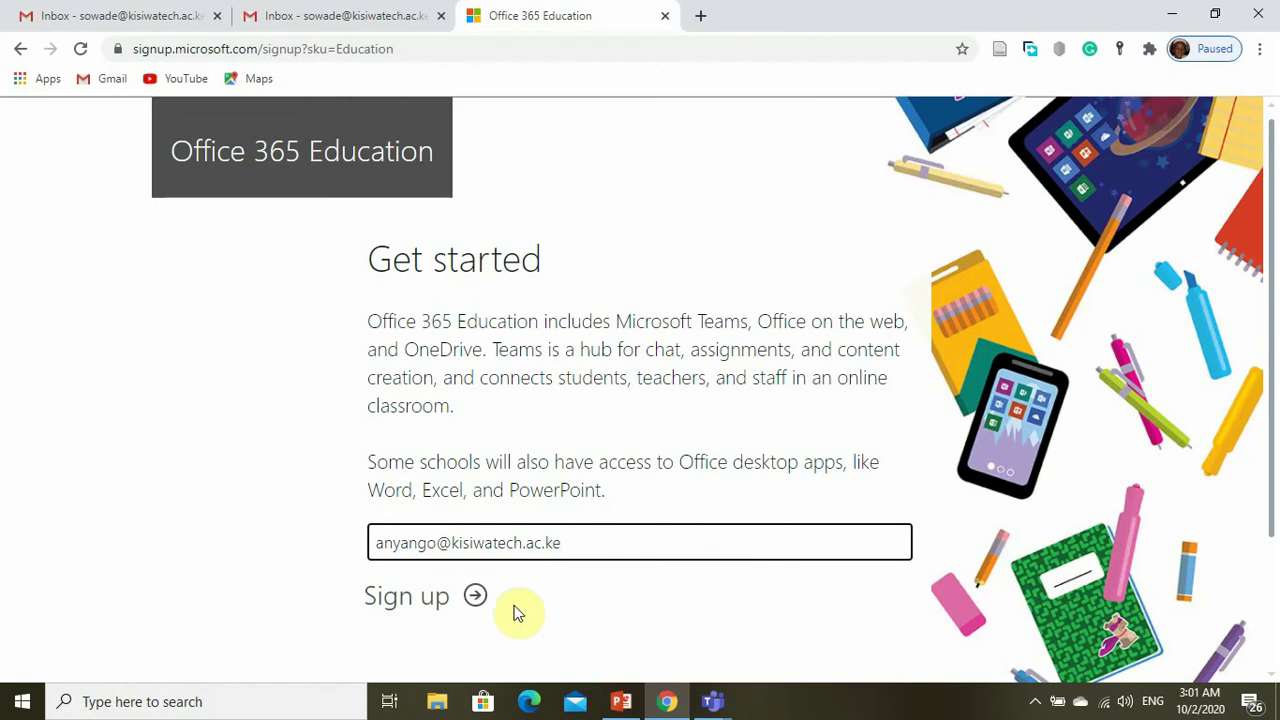
Step: Submit the school e-mail and choose 'I'm a student'
left_click(476, 598)
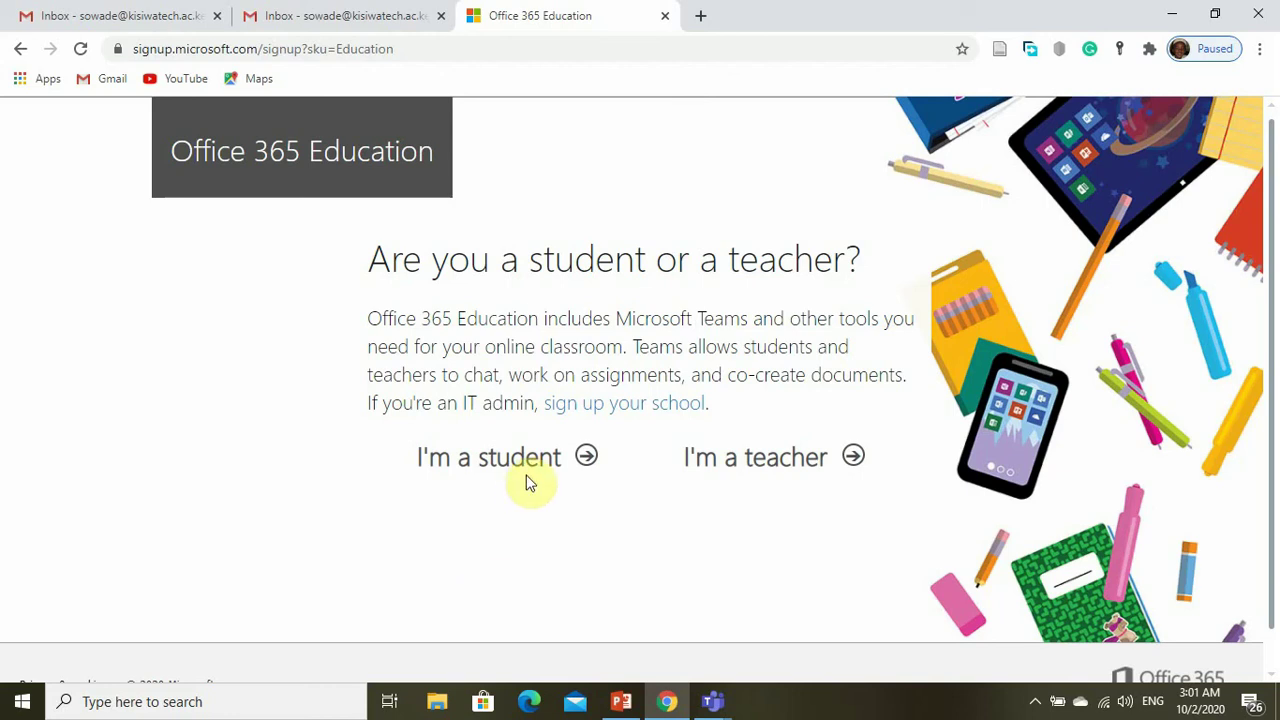
left_click(587, 460)
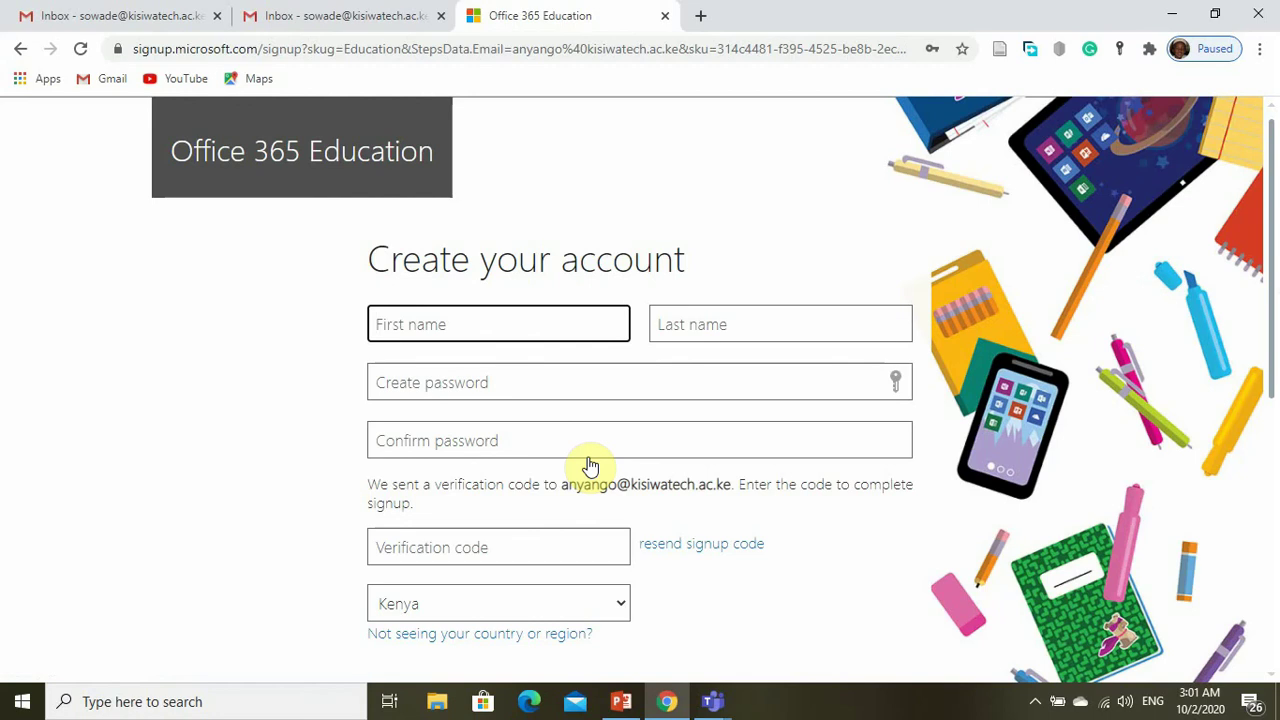
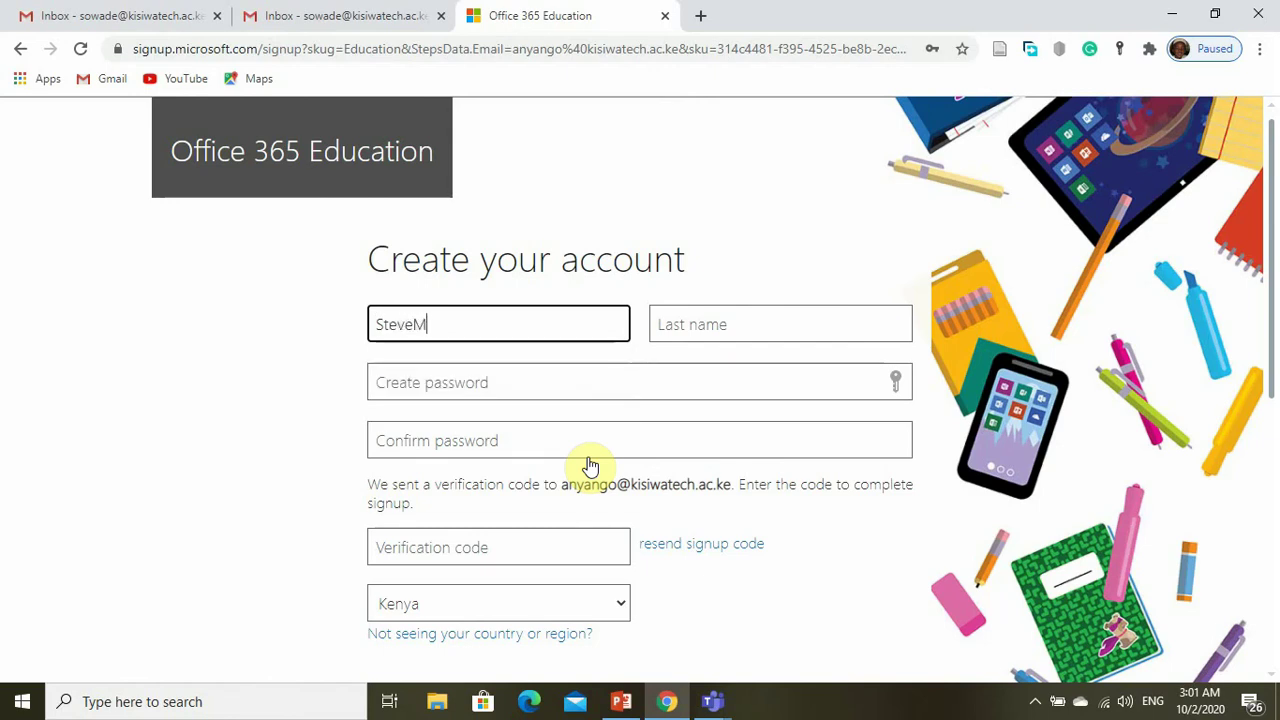
Step: Enter the student's first name and last name on the Create your account form
left_click(672, 325)
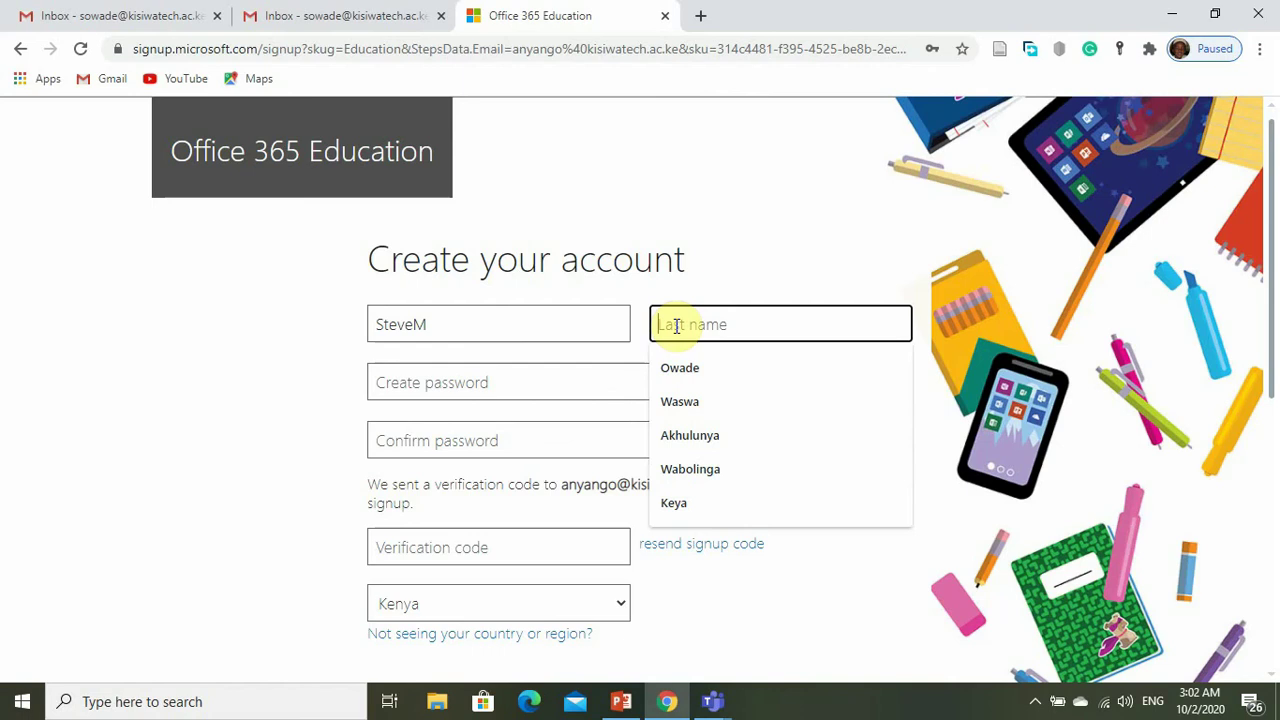
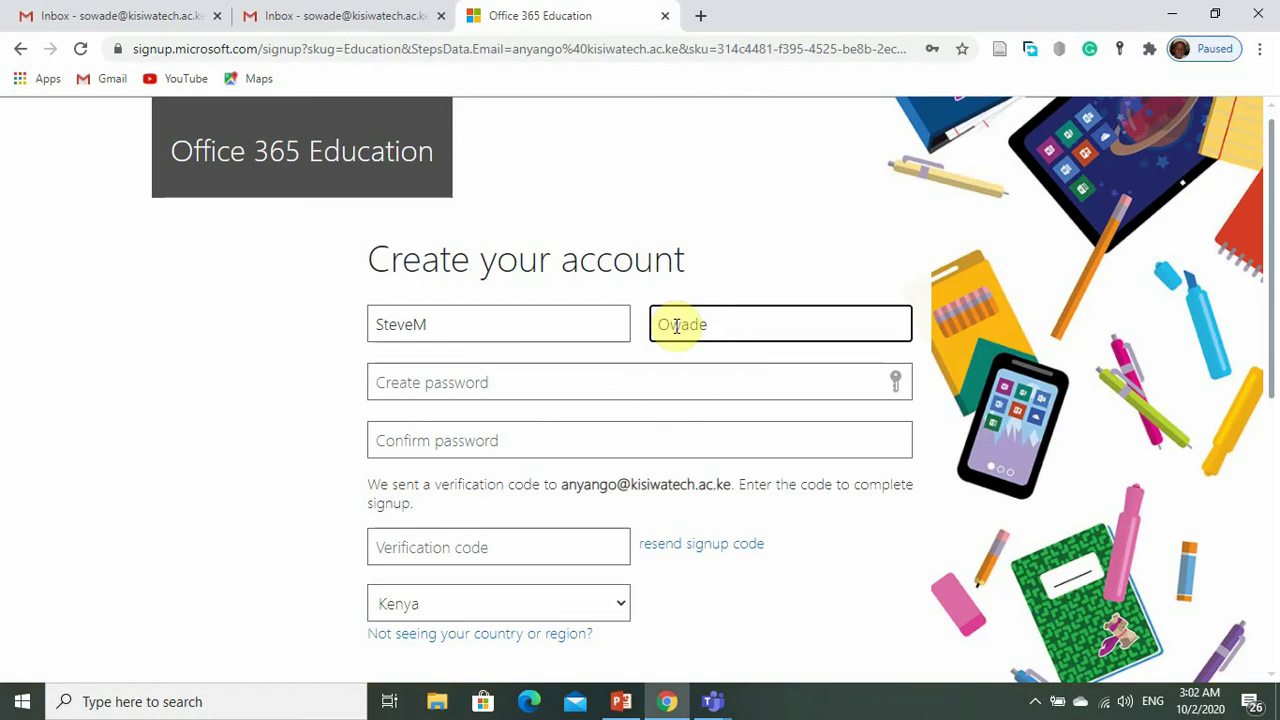
left_click(464, 383)
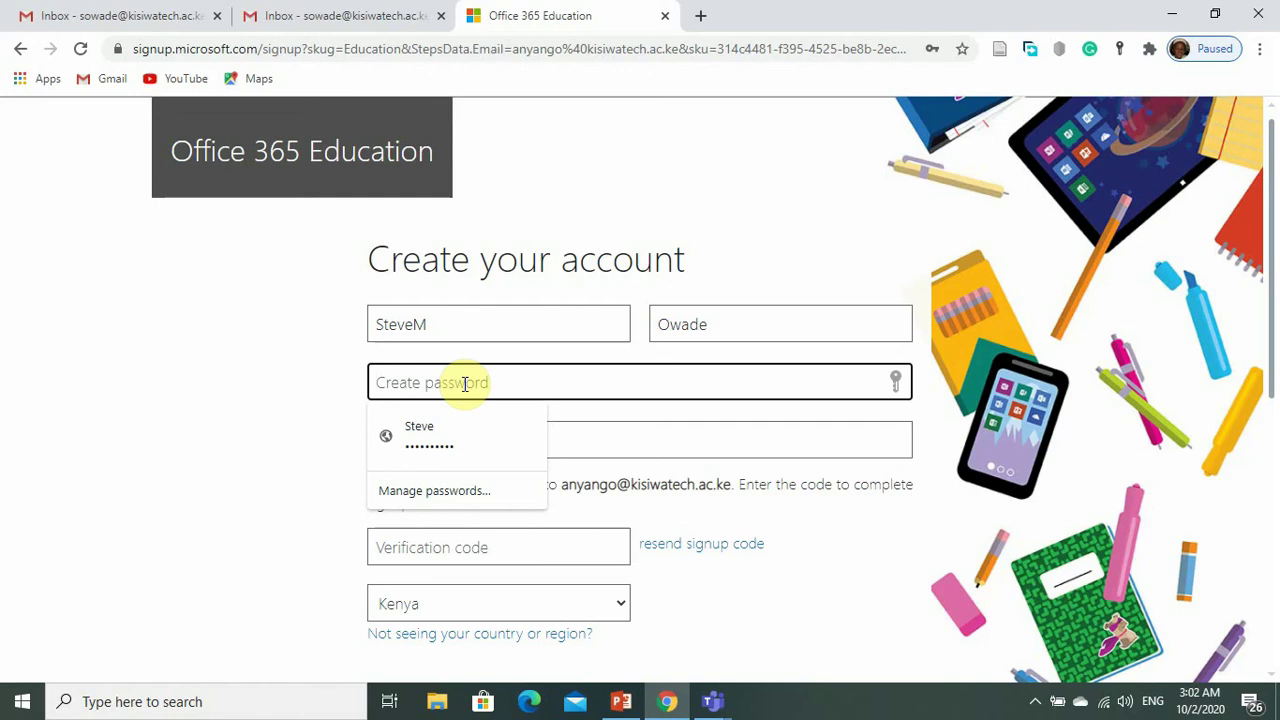
Step: Enter the account password and repeat it in the Confirm password field
type("•")
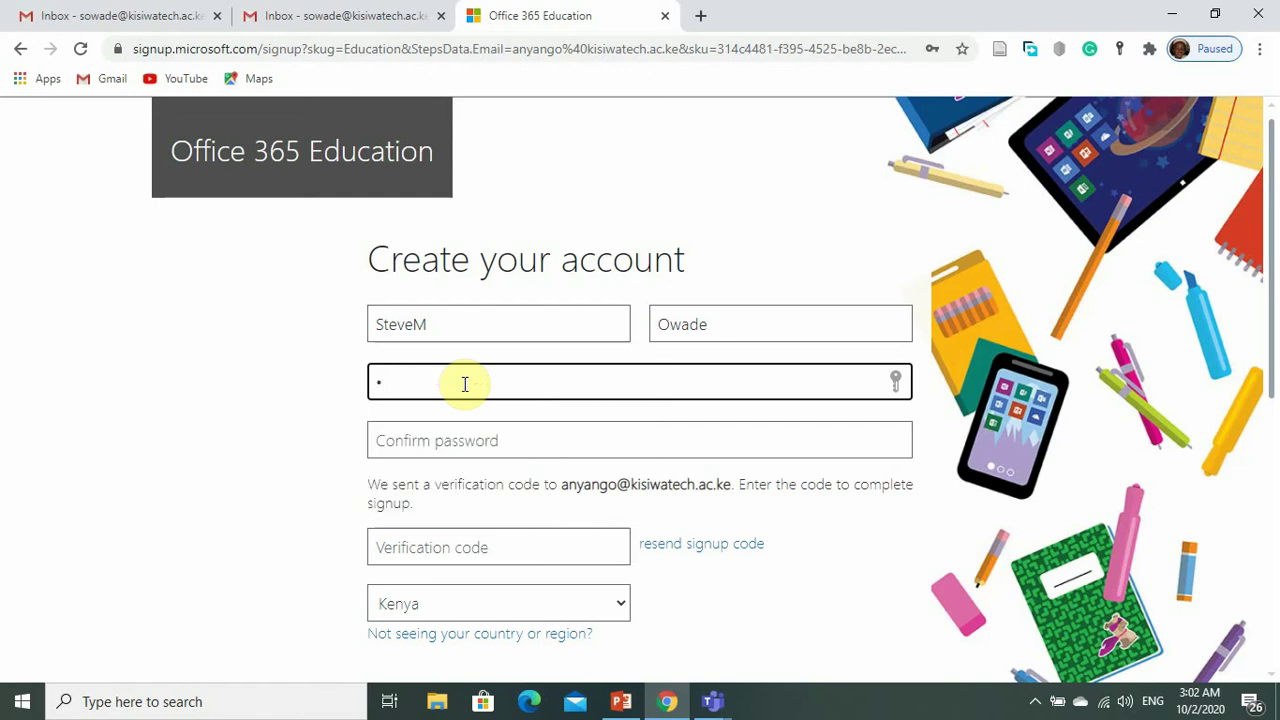
type("••••••••")
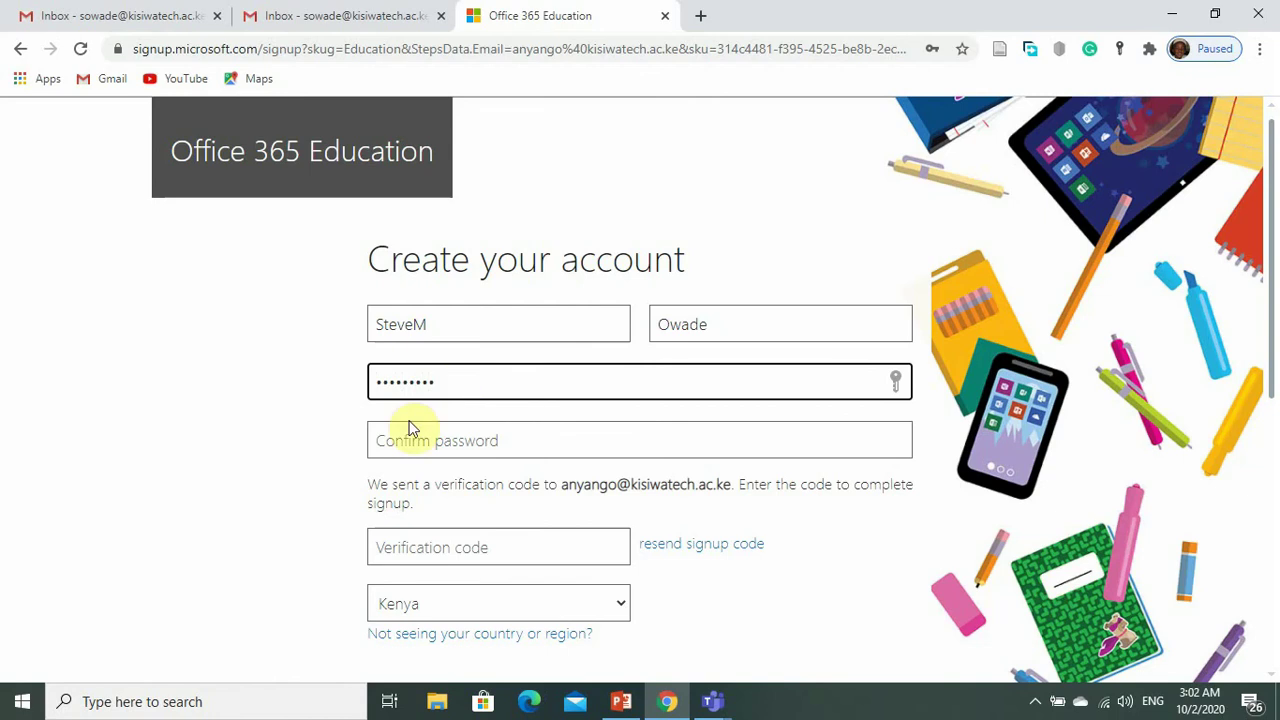
left_click(395, 445)
type("•••")
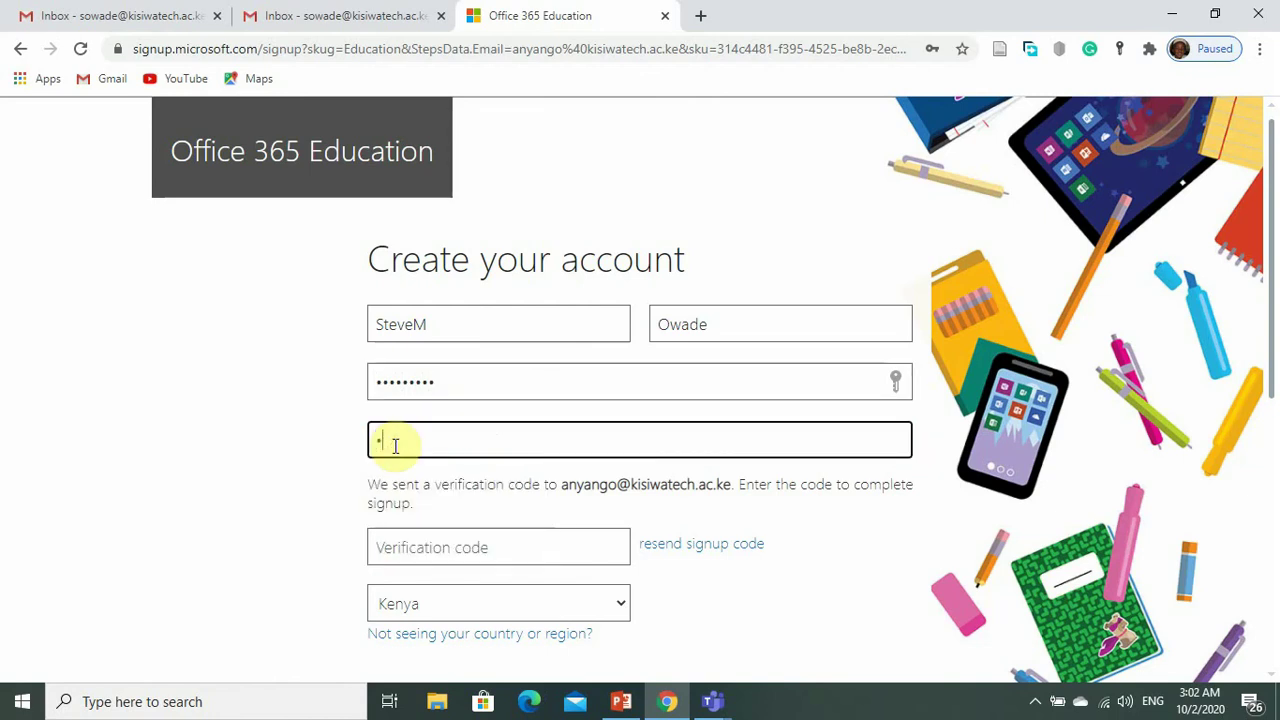
type("••••••")
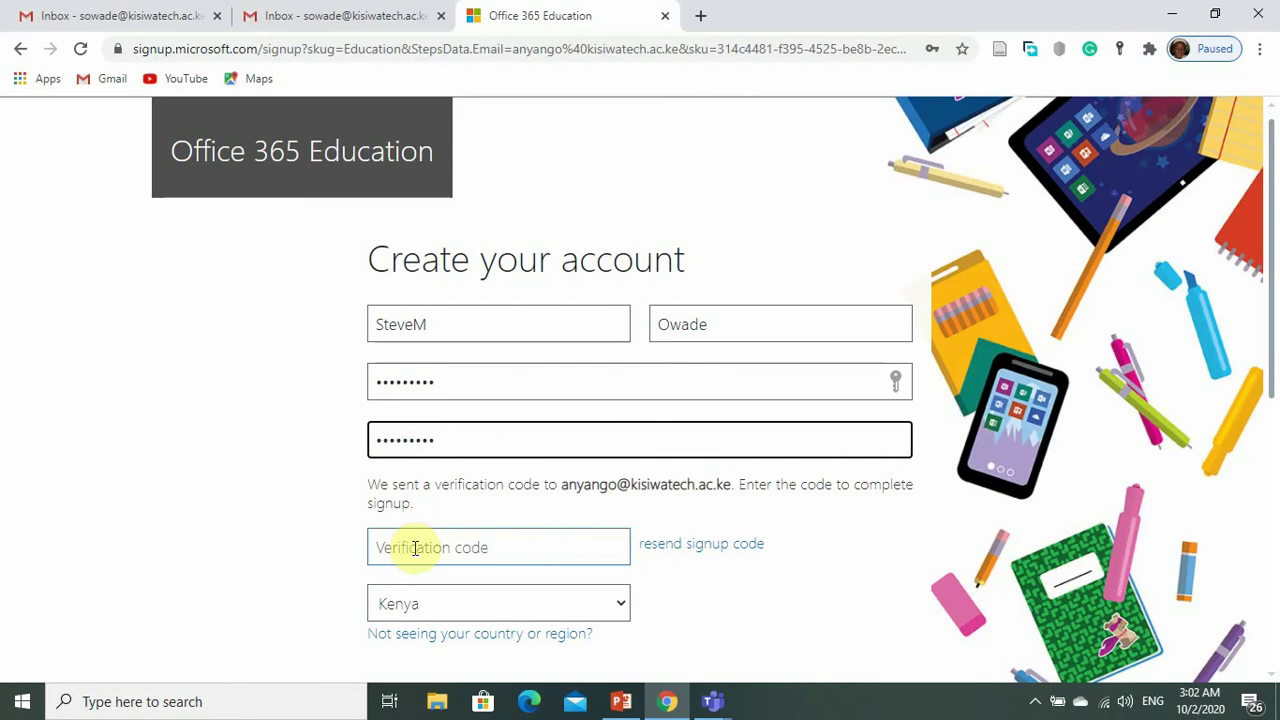
Step: Select the e-mail address the verification code was sent to, ready to enter the code
left_click(564, 484)
left_click_drag(571, 484, 733, 487)
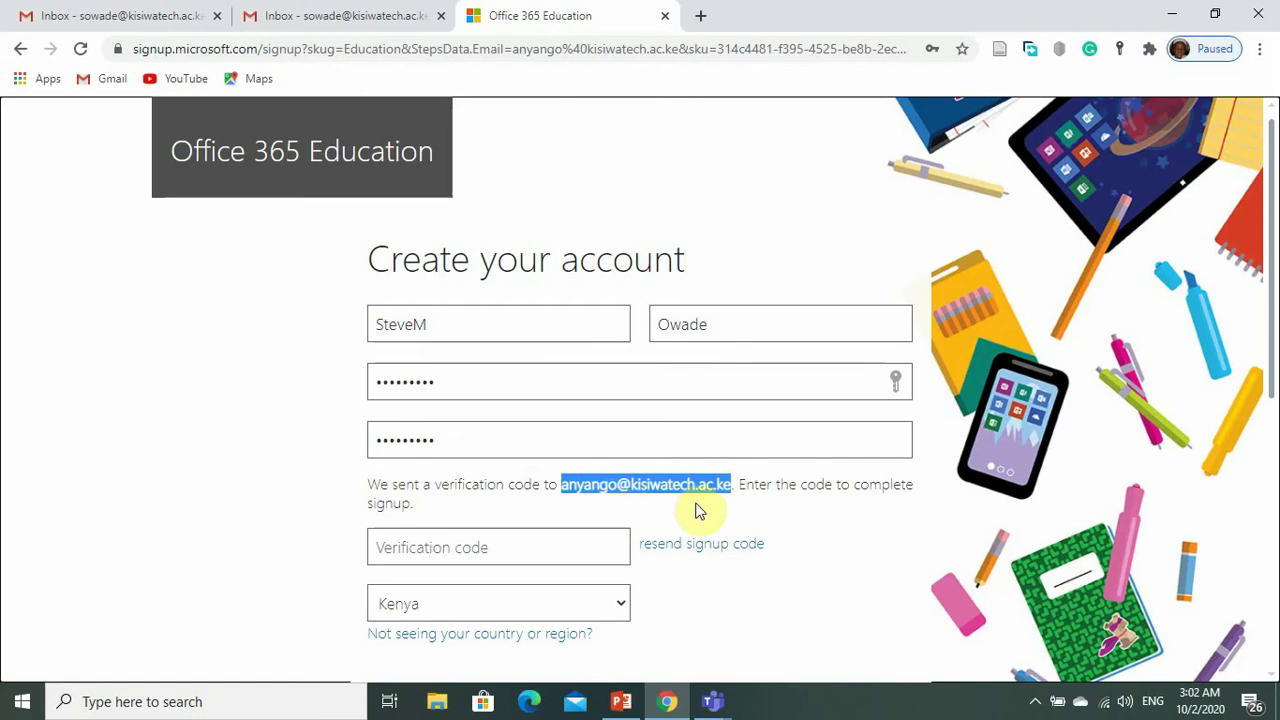
left_click(462, 549)
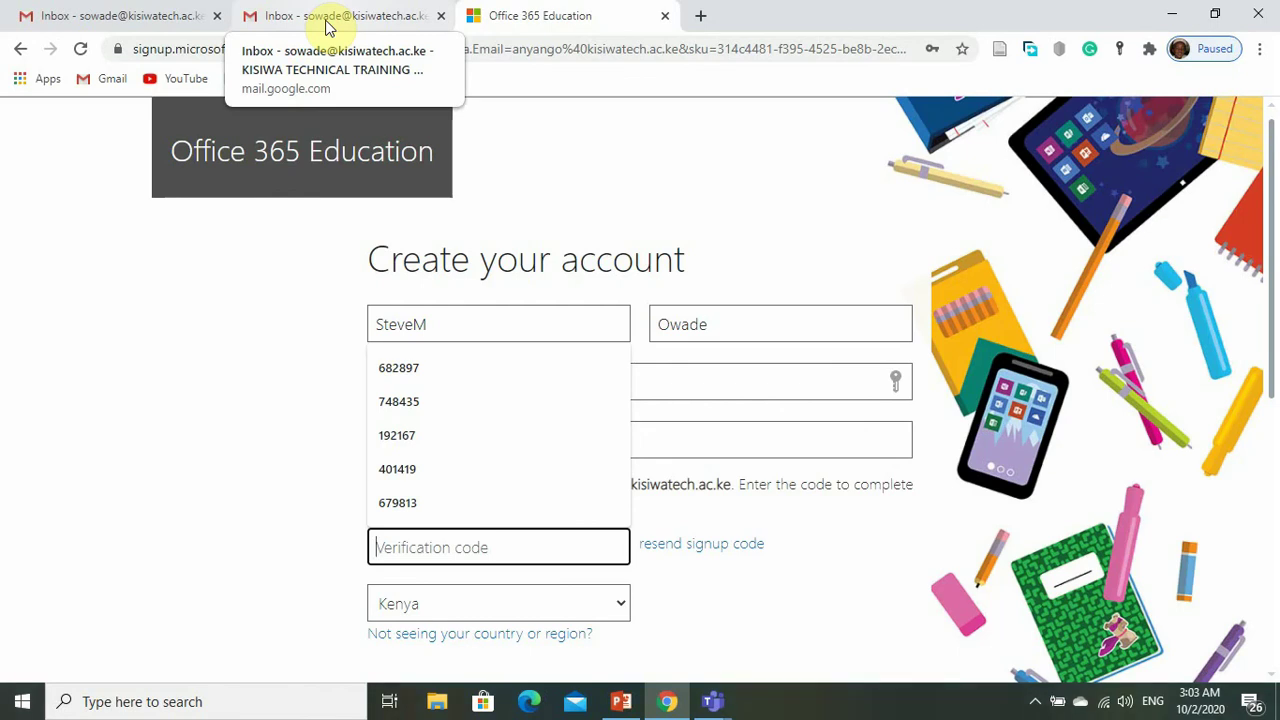
Step: Refresh the Gmail inbox, open the Office 365 signup code email and select its verification code
left_click(325, 27)
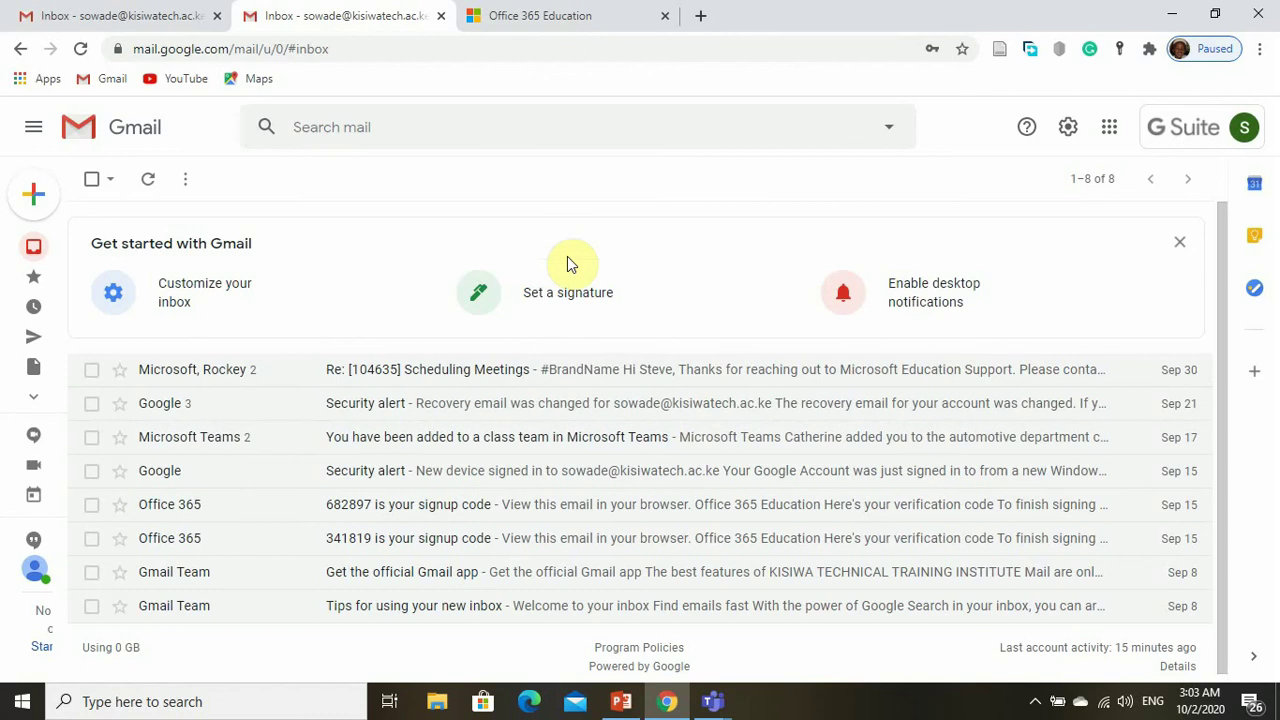
left_click(148, 185)
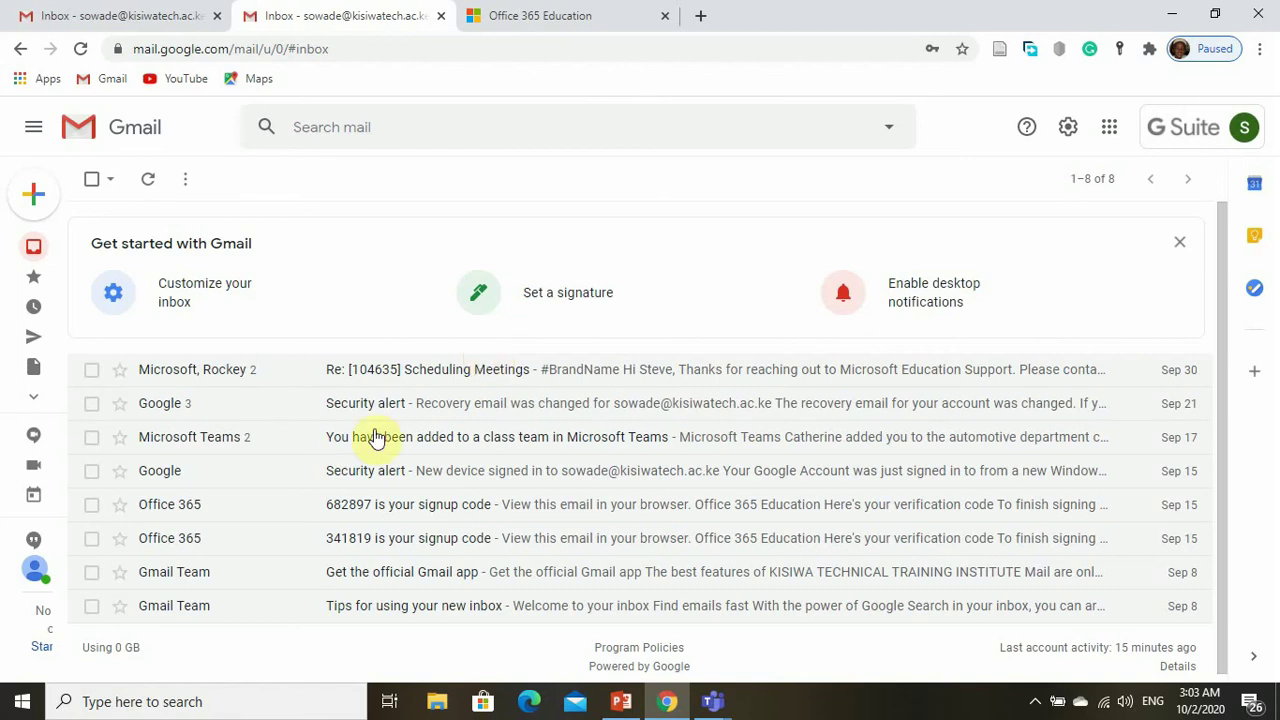
left_click(410, 508)
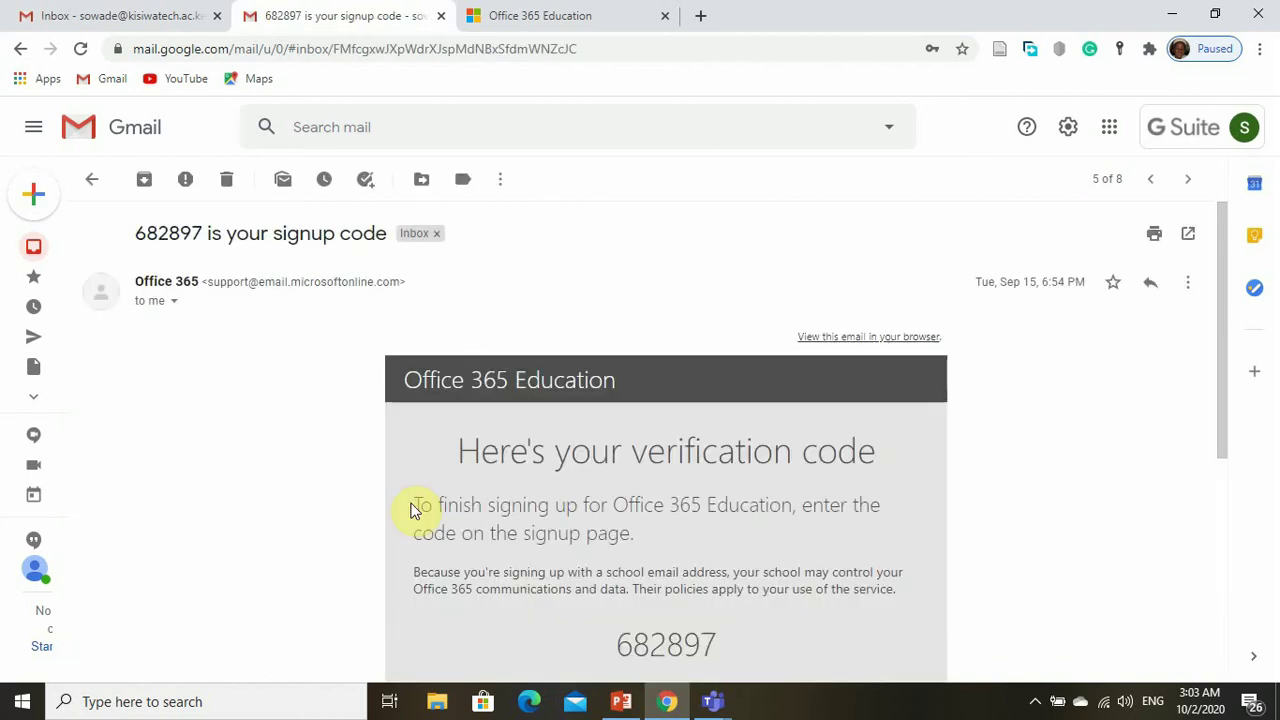
left_click(1221, 289)
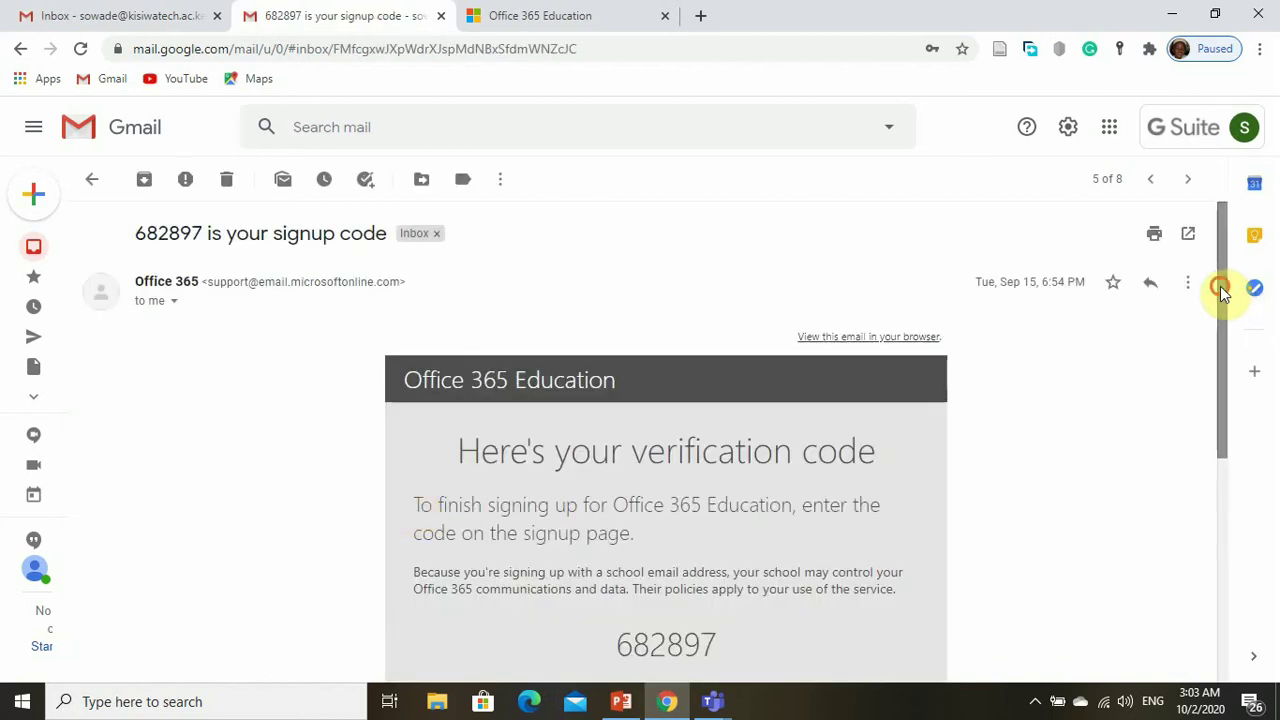
left_click_drag(1220, 286, 634, 434)
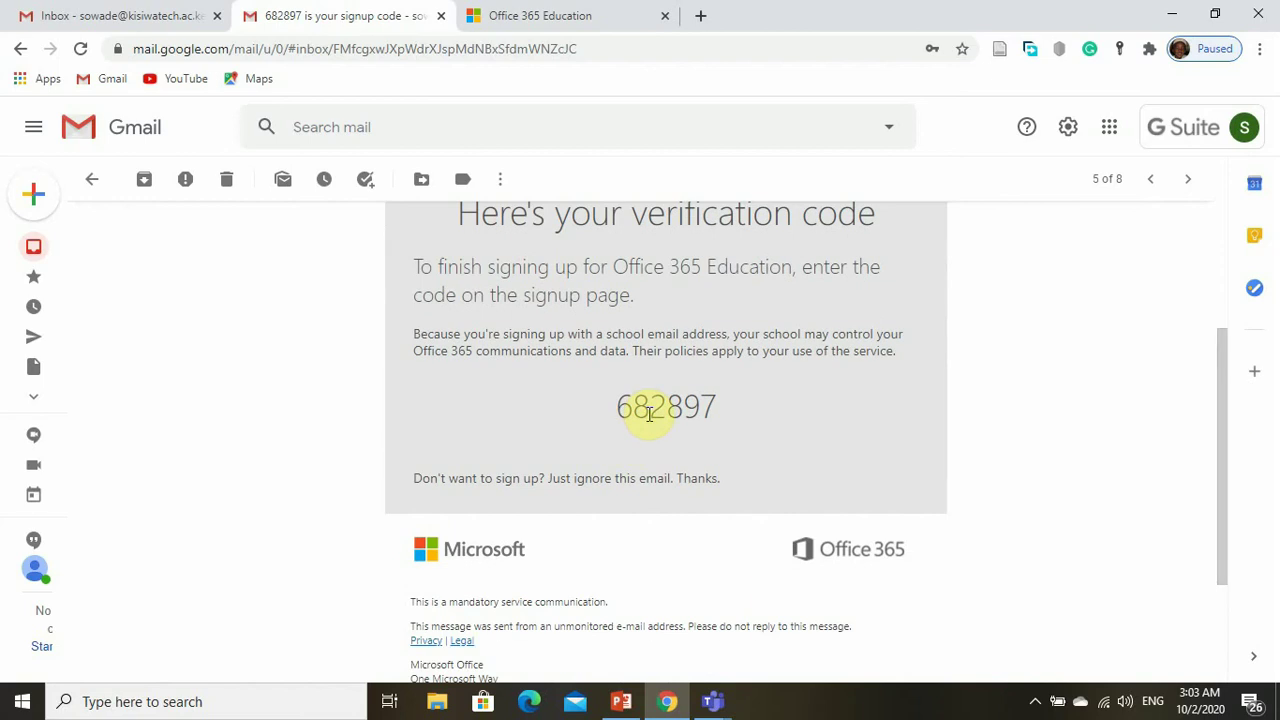
double_click(663, 407)
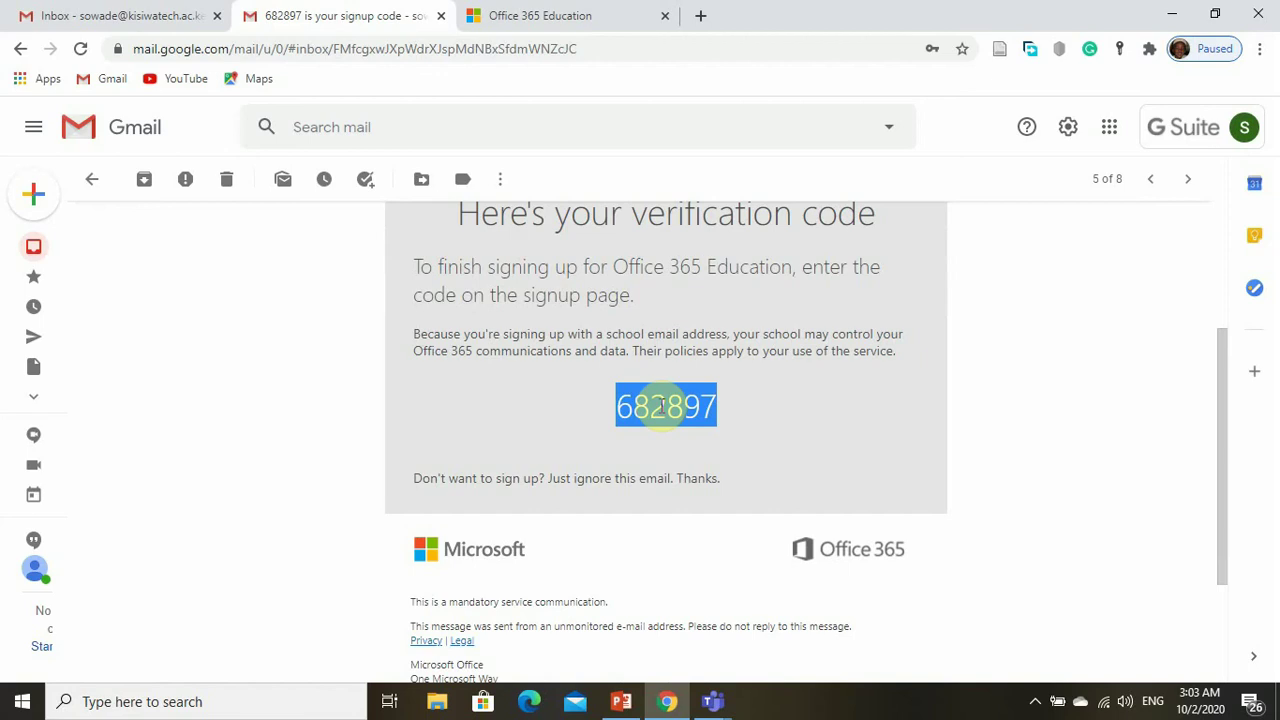
Step: Enter the emailed verification code into the Verification code field on the Office 365 signup page
left_click(540, 20)
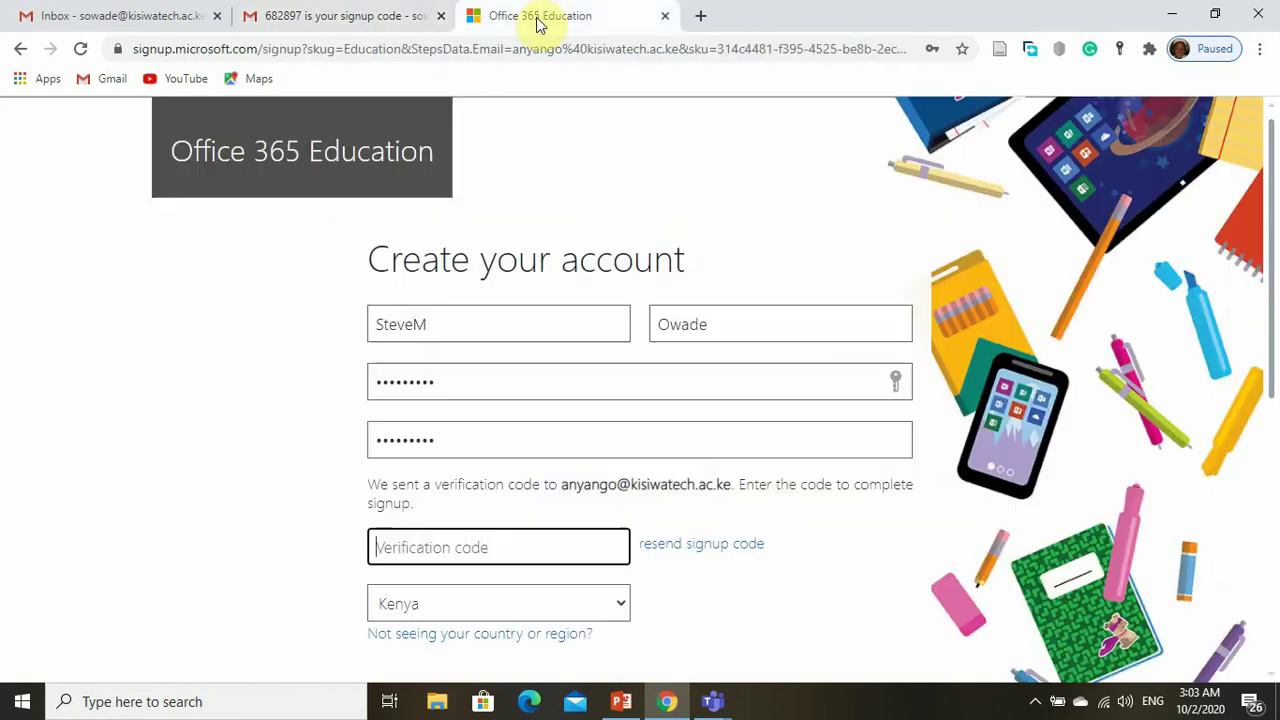
left_click(401, 551)
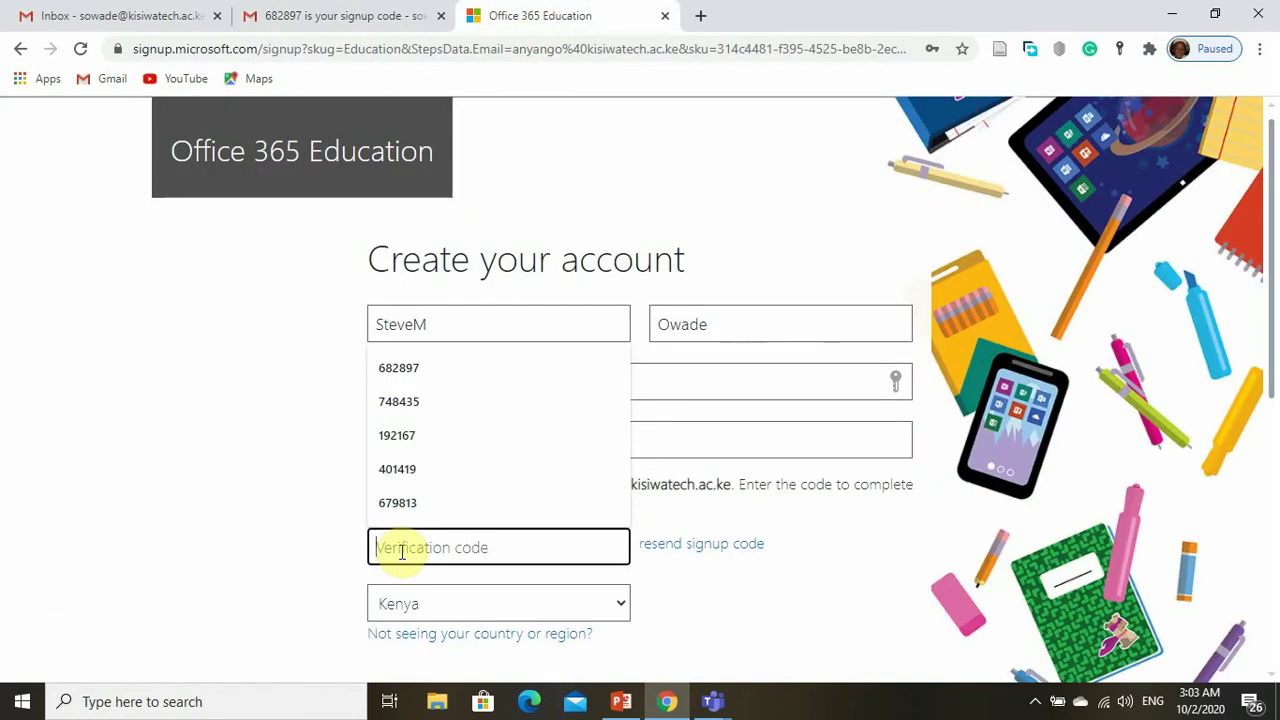
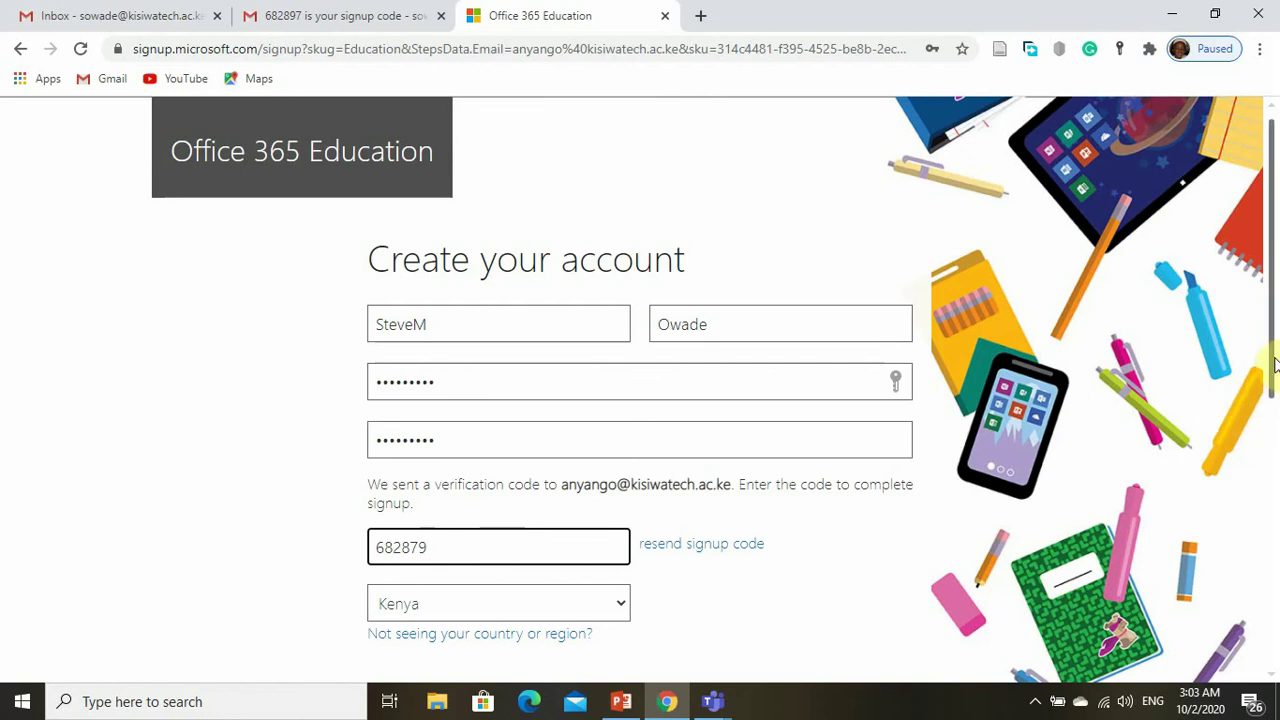
Step: Agree to share information with Microsoft partners and submit the signup form with Start
left_click_drag(1270, 365, 1270, 538)
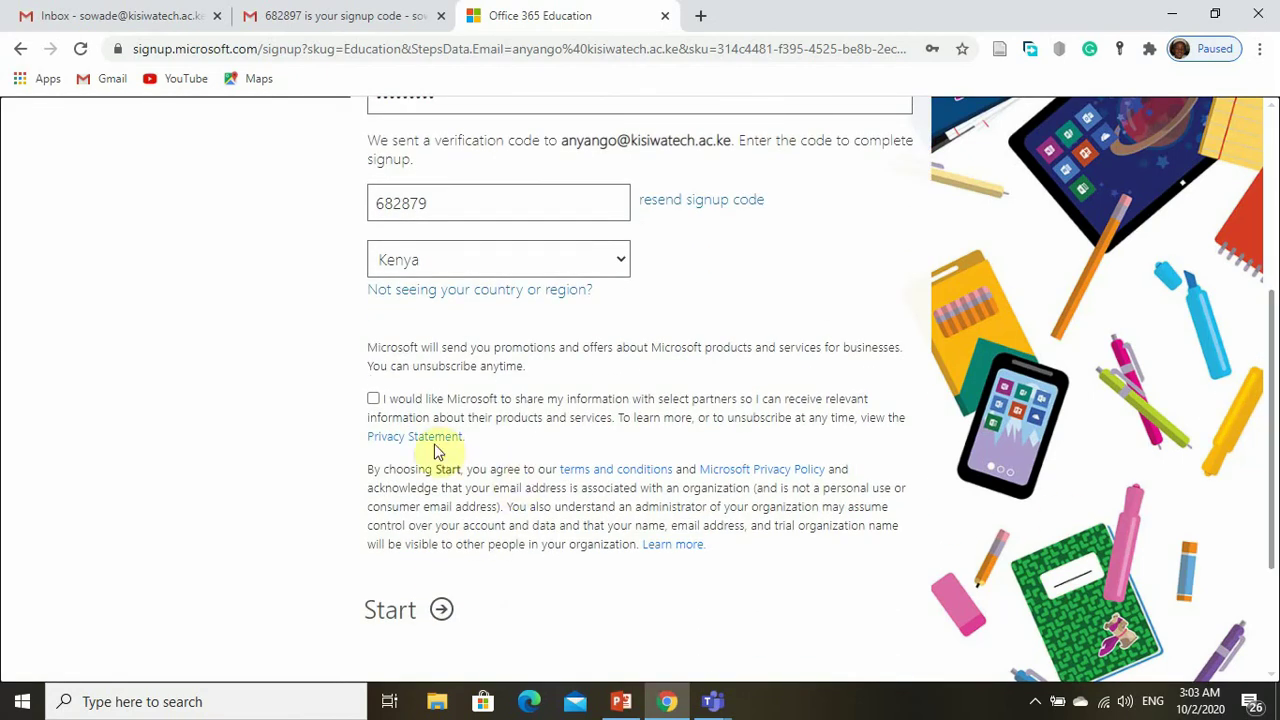
left_click(374, 400)
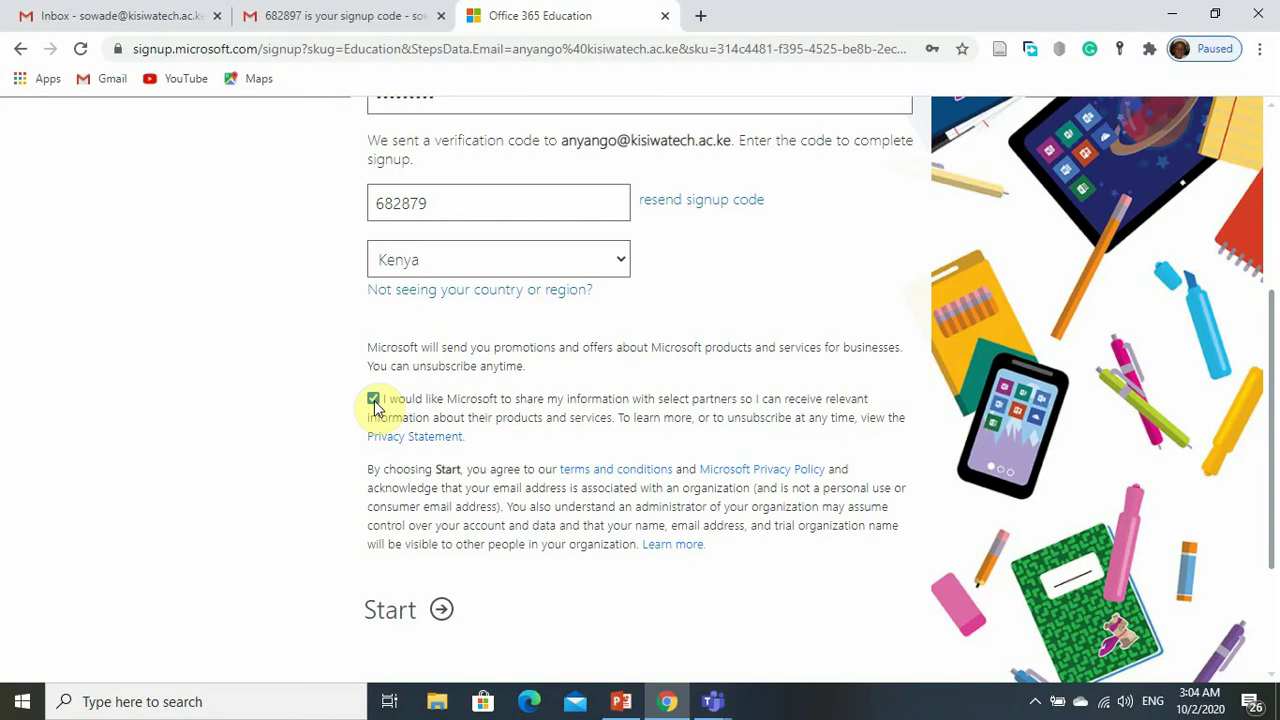
left_click(442, 611)
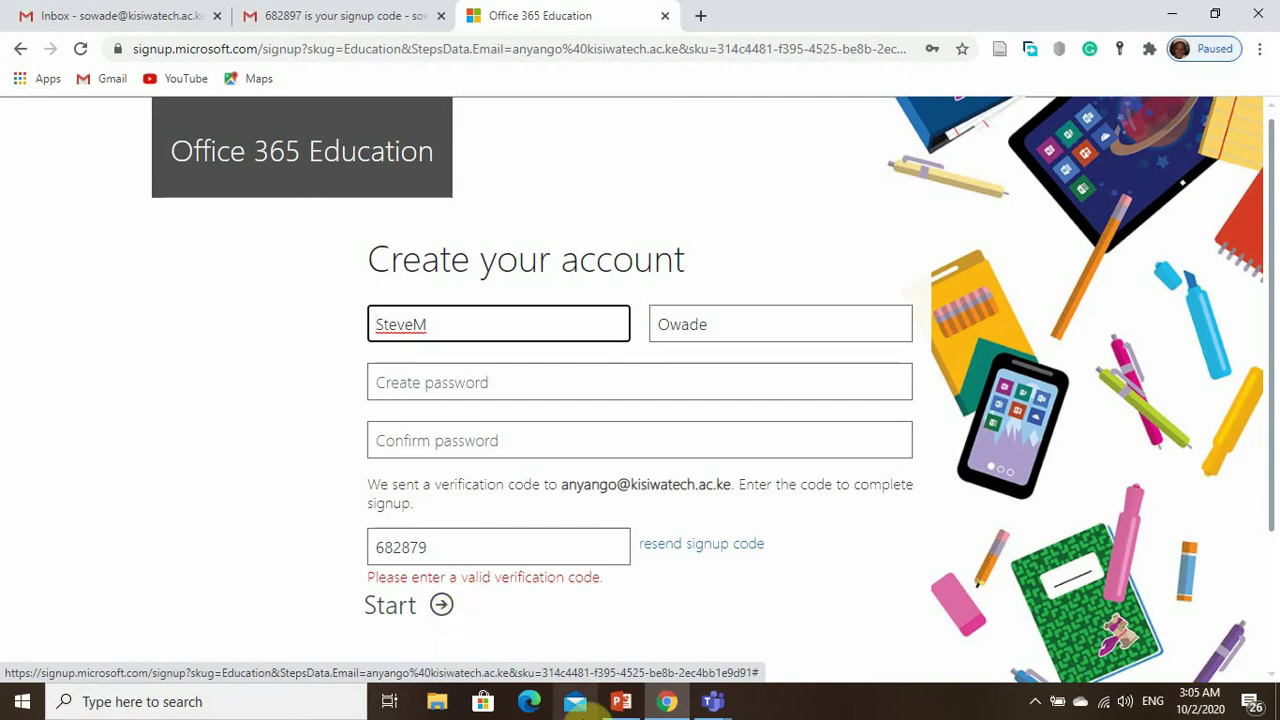
left_click(1036, 704)
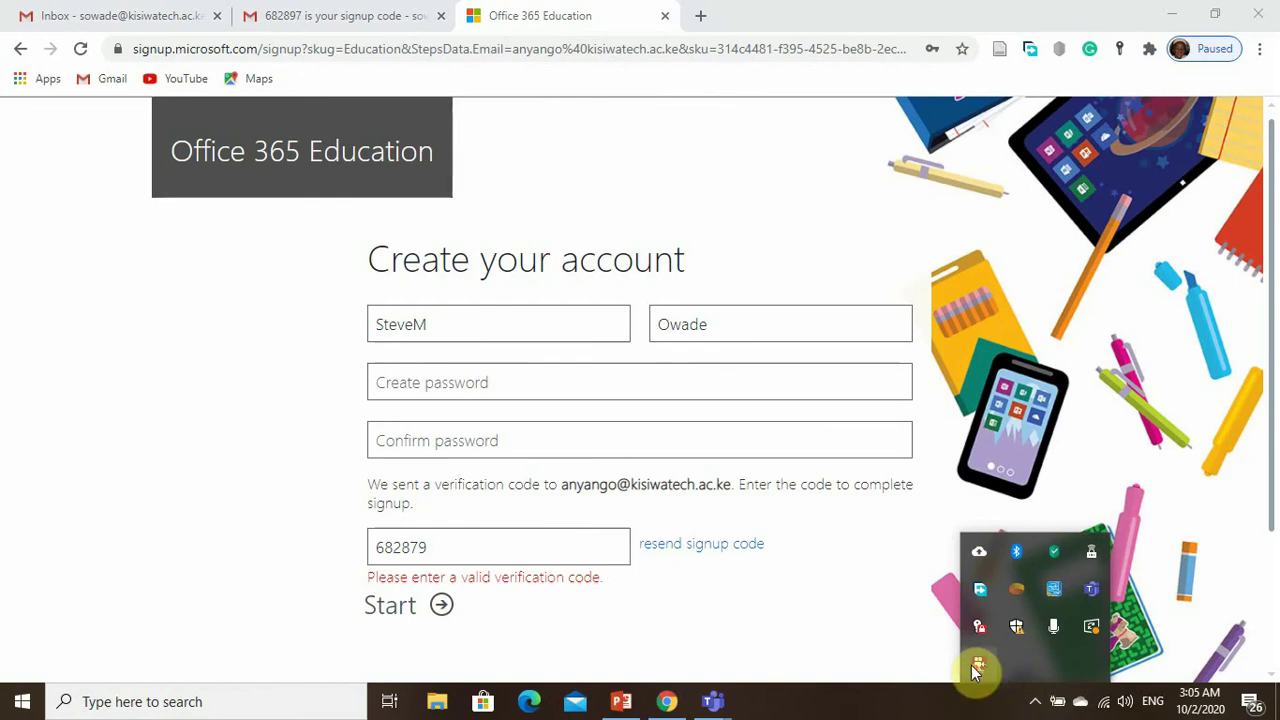